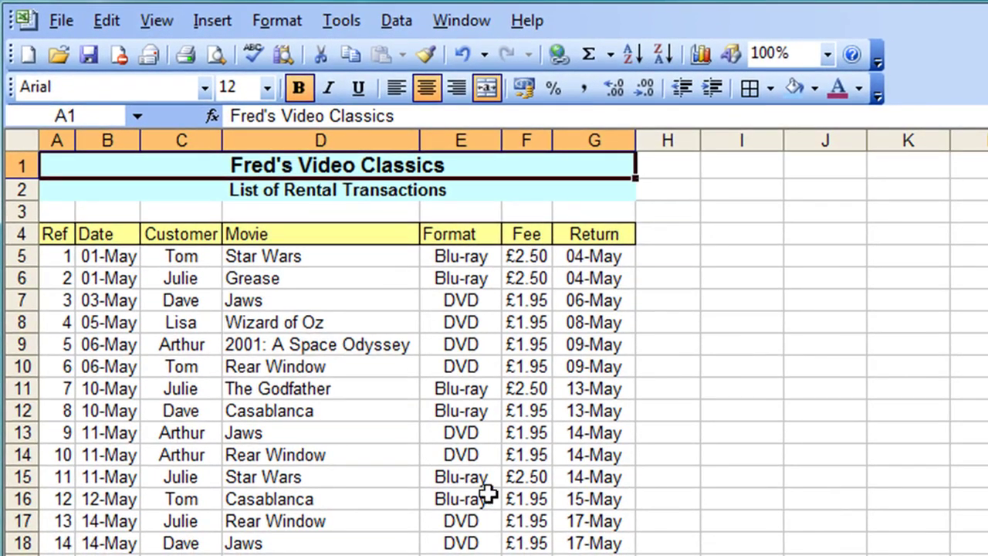
# Turn on AutoFilter for the rental list so each row-4 heading gets a drop-down.
pyautogui.click(265, 440)
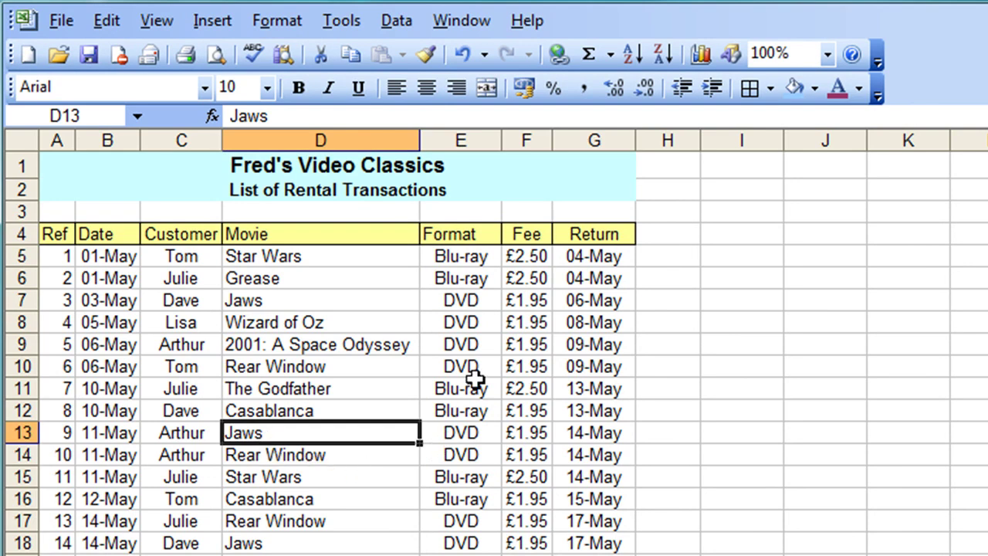
pyautogui.click(395, 21)
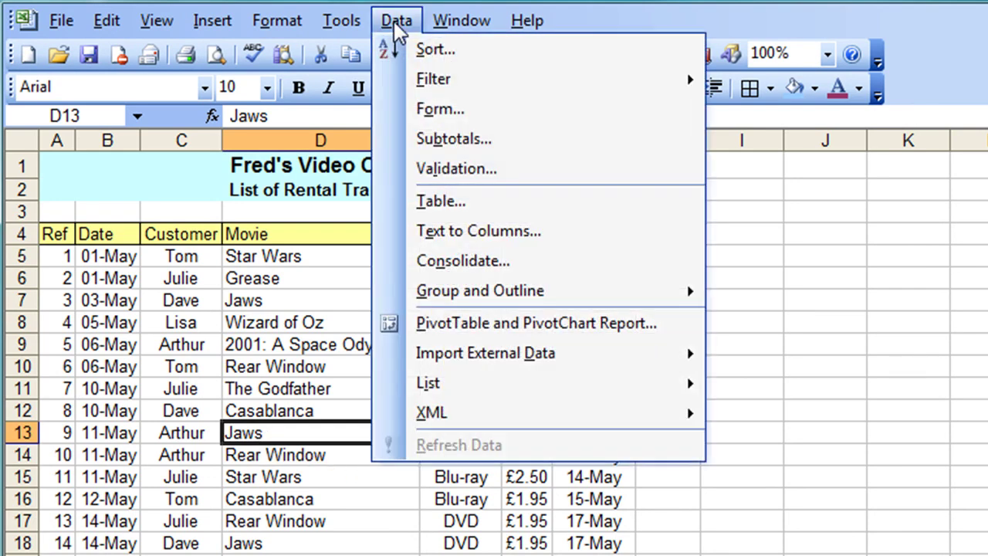
pyautogui.moveTo(423, 80)
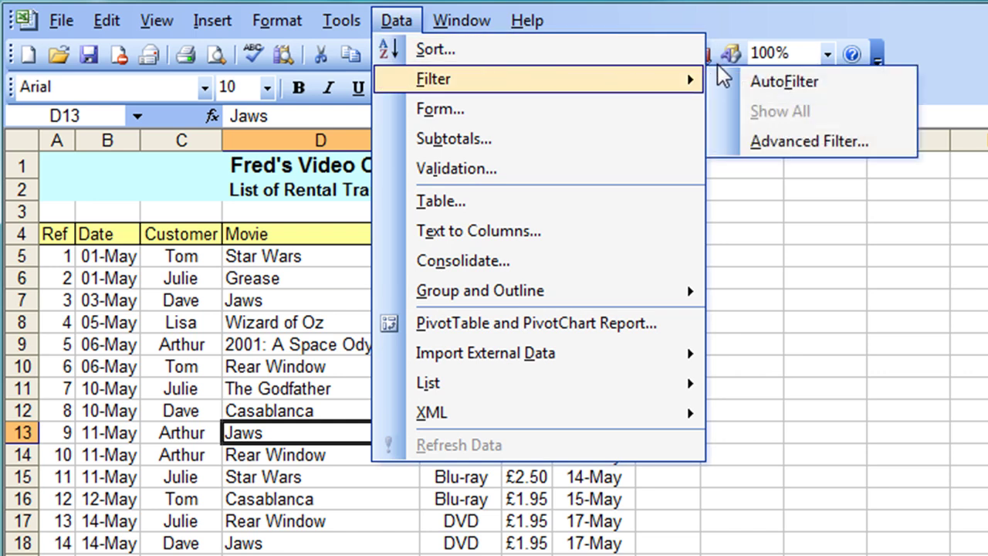
pyautogui.click(800, 87)
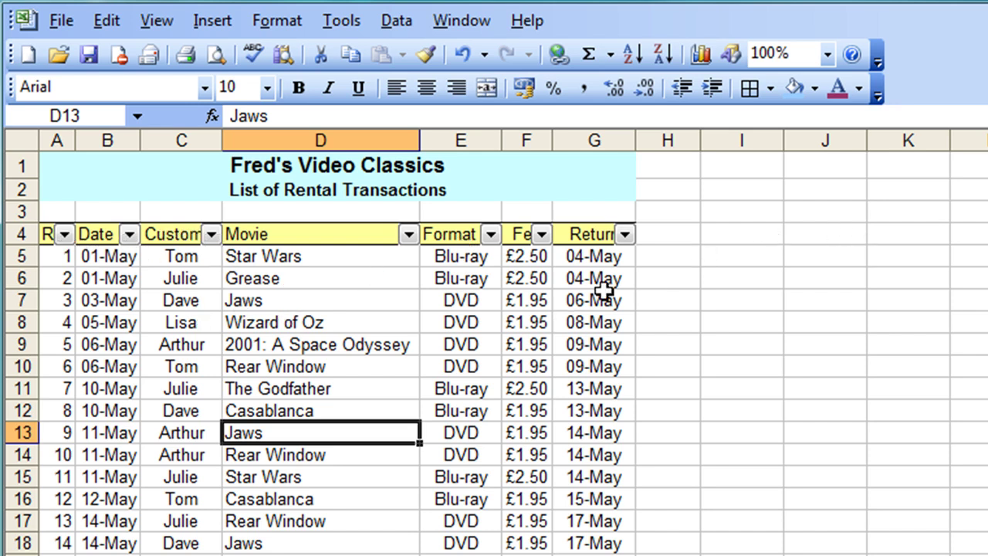
# AutoFit columns A–G to their contents, then return the selection to cell A5.
pyautogui.moveTo(59, 139); pyautogui.dragTo(601, 131)
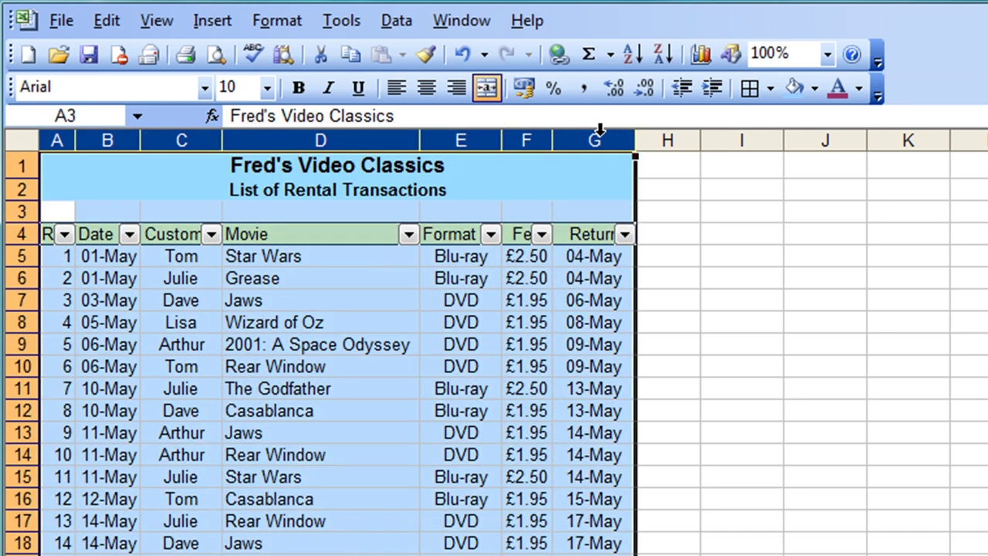
pyautogui.doubleClick(553, 142)
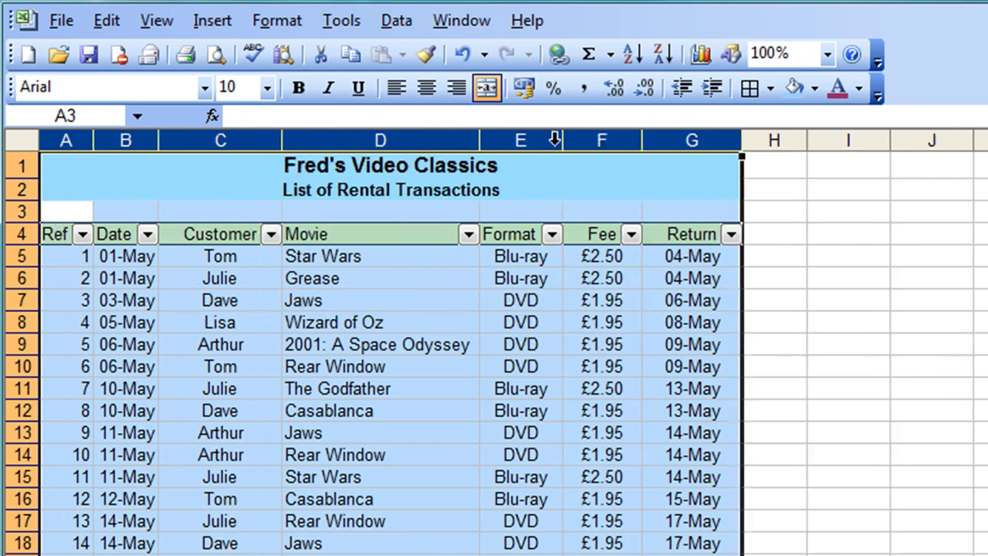
pyautogui.click(77, 258)
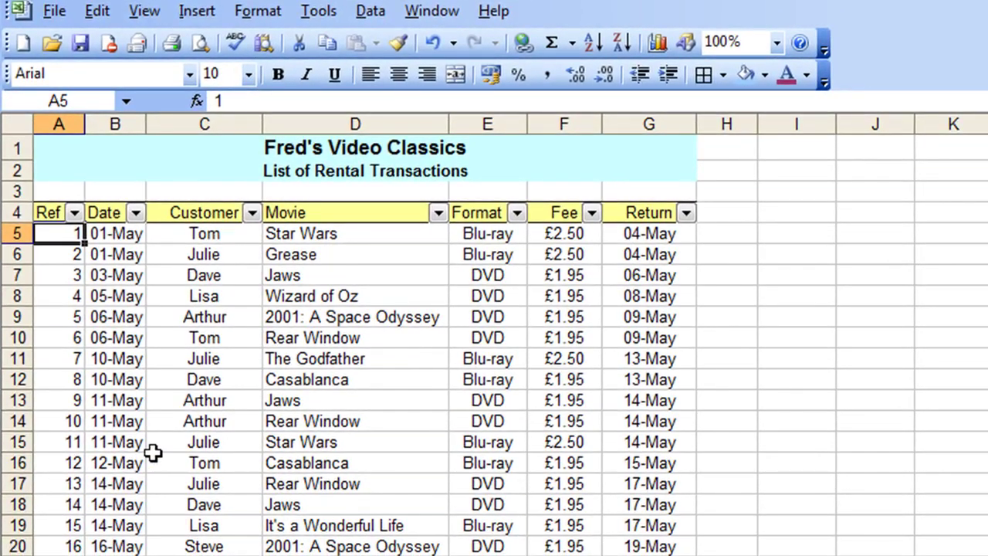
# Filter the Date column to 10-May, resetting to (All) once before reapplying it.
pyautogui.click(136, 213)
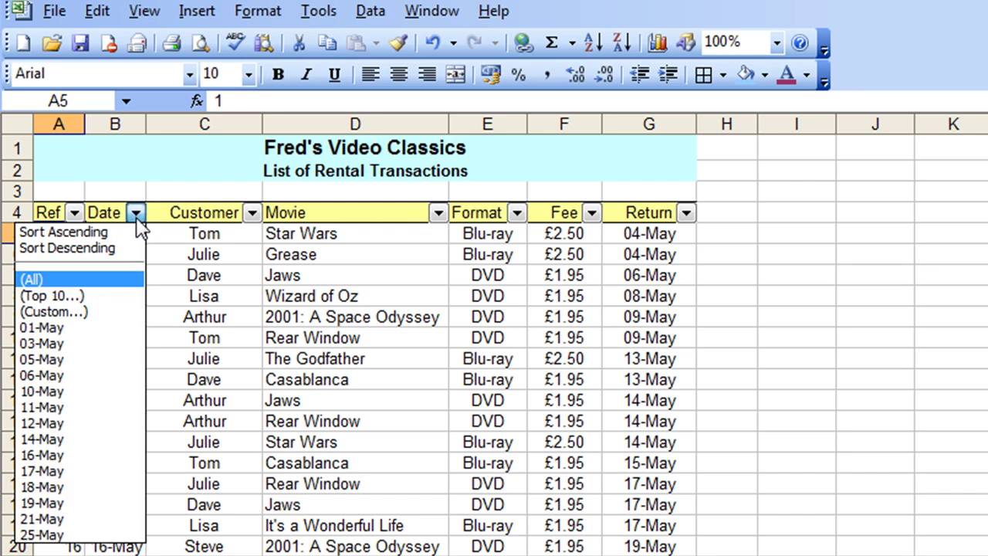
pyautogui.click(42, 391)
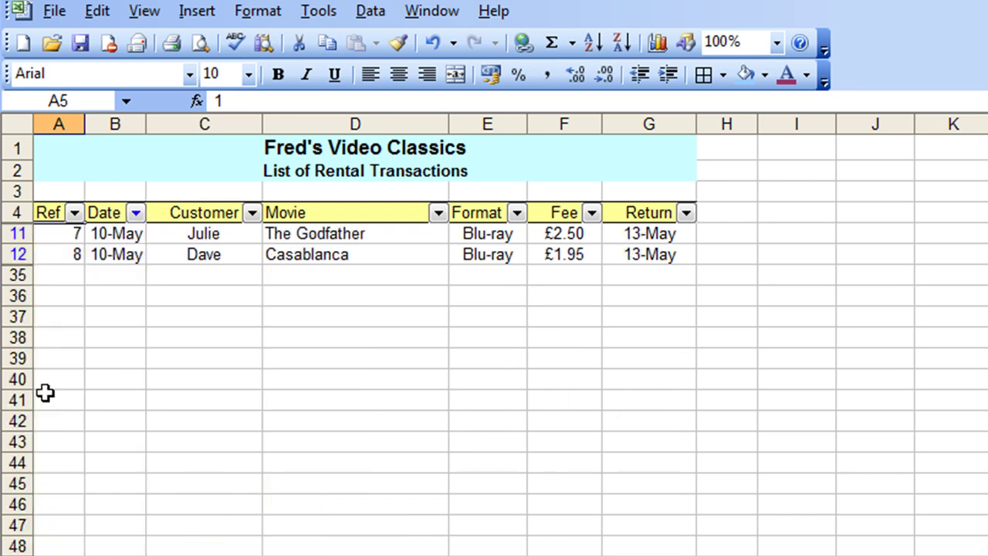
pyautogui.click(136, 213)
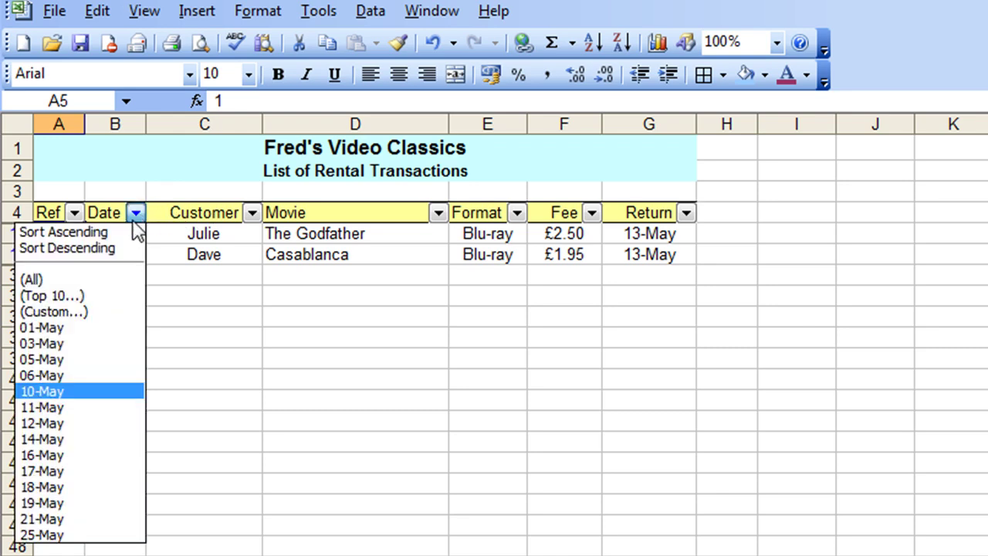
pyautogui.click(65, 276)
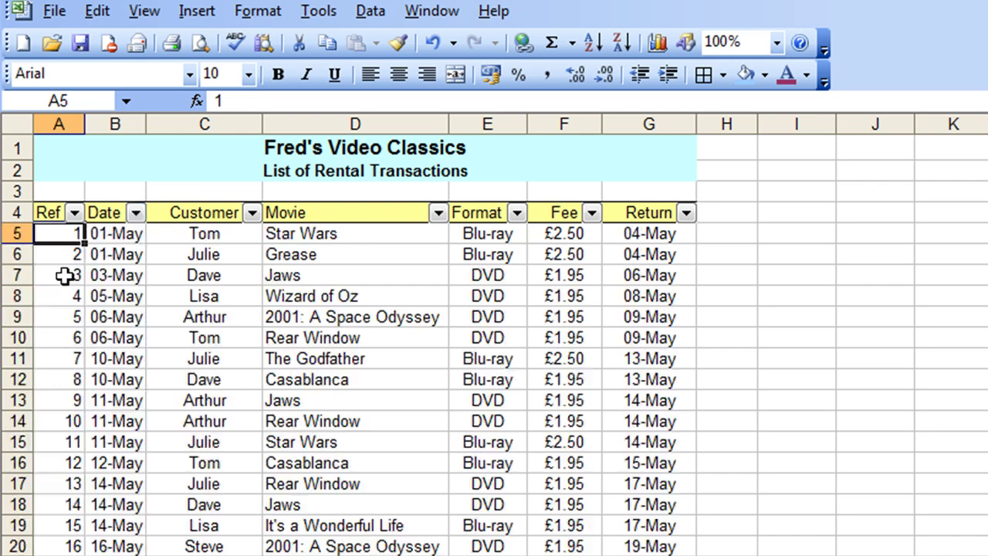
pyautogui.click(136, 213)
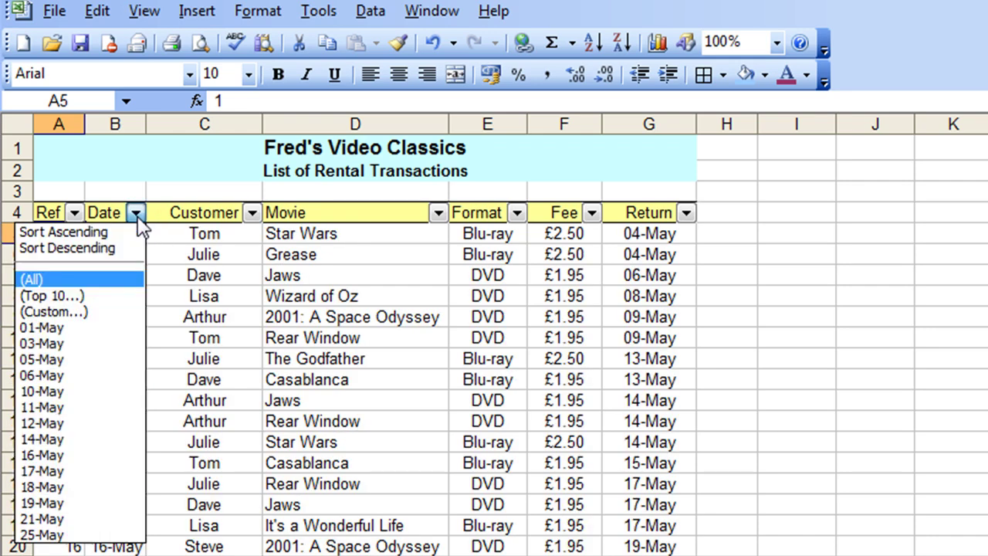
pyautogui.click(80, 390)
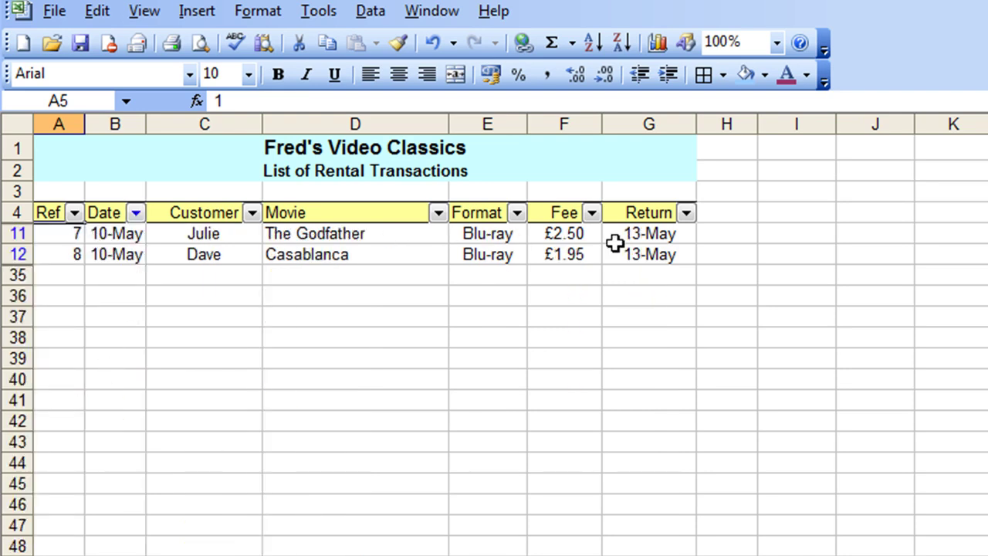
# From the Date heading in B4, use Data > Filter > Show All to clear the 10-May filter.
pyautogui.press('Up')
pyautogui.press('Right')
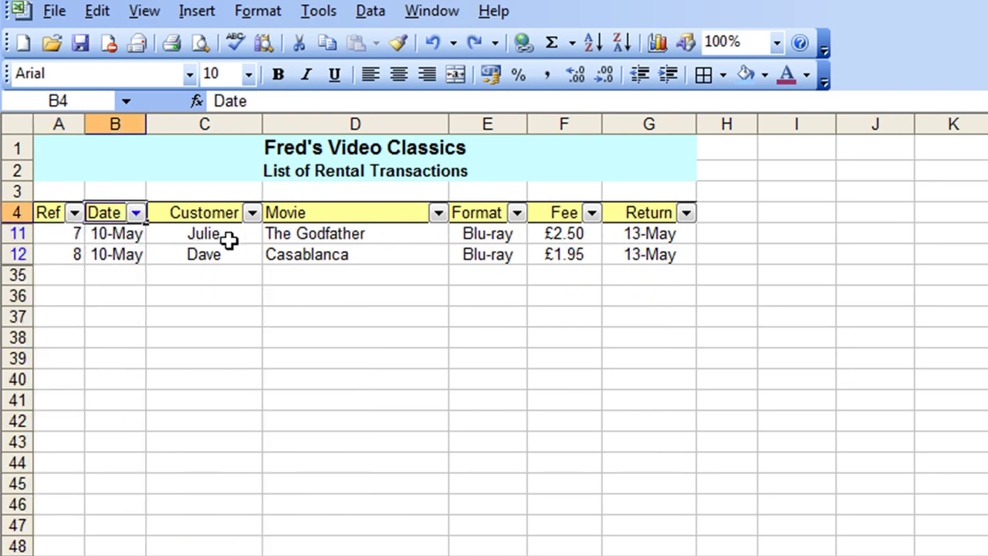
pyautogui.click(373, 11)
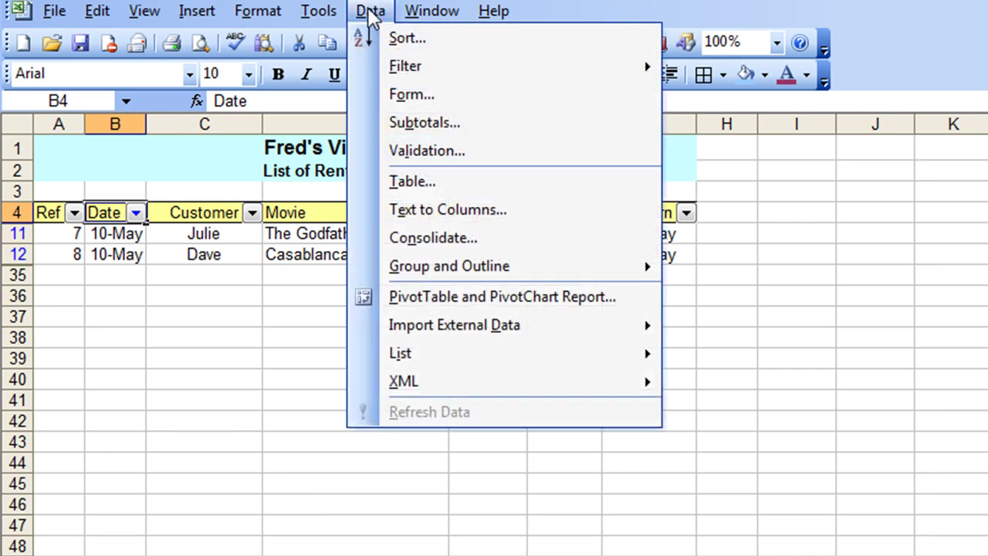
pyautogui.moveTo(407, 68)
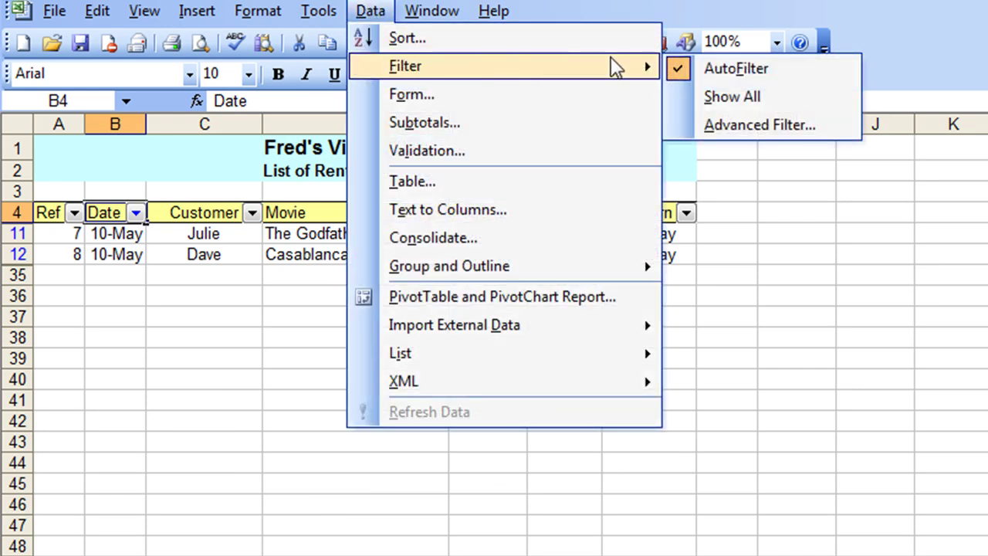
pyautogui.click(728, 98)
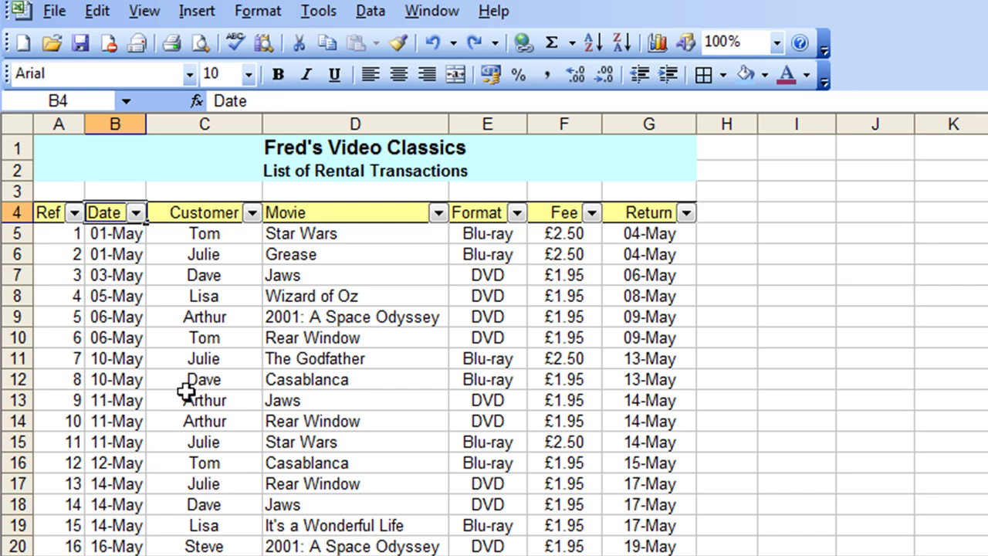
pyautogui.click(137, 214)
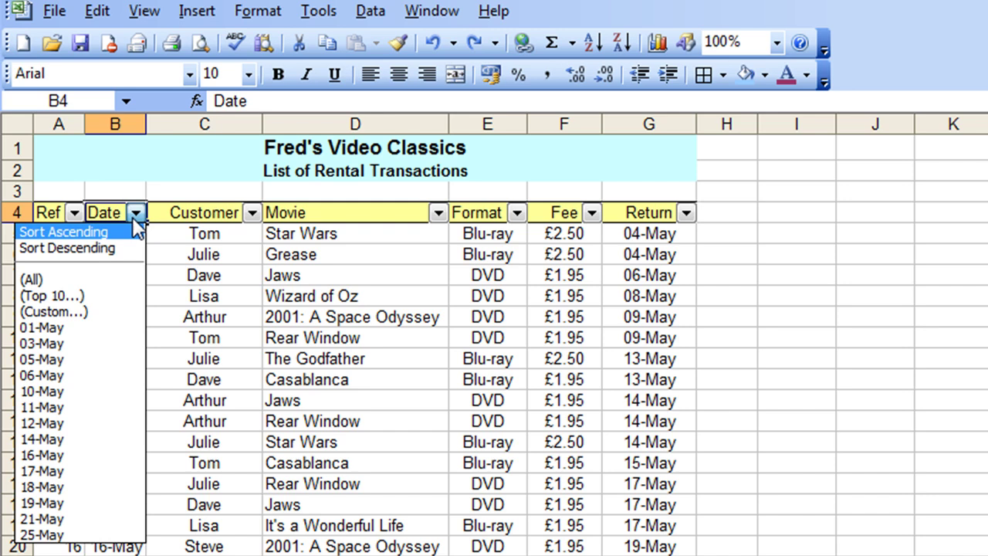
pyautogui.click(43, 487)
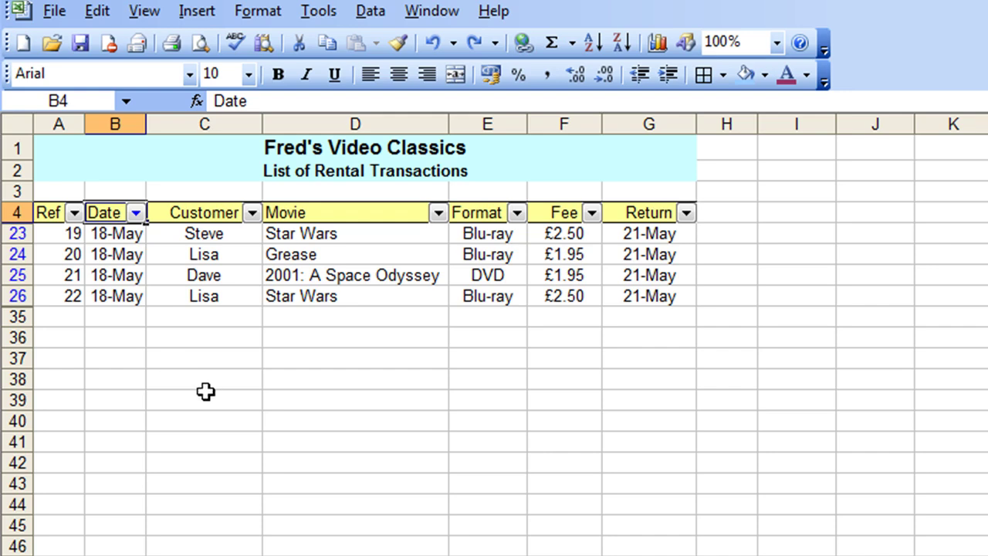
pyautogui.click(517, 213)
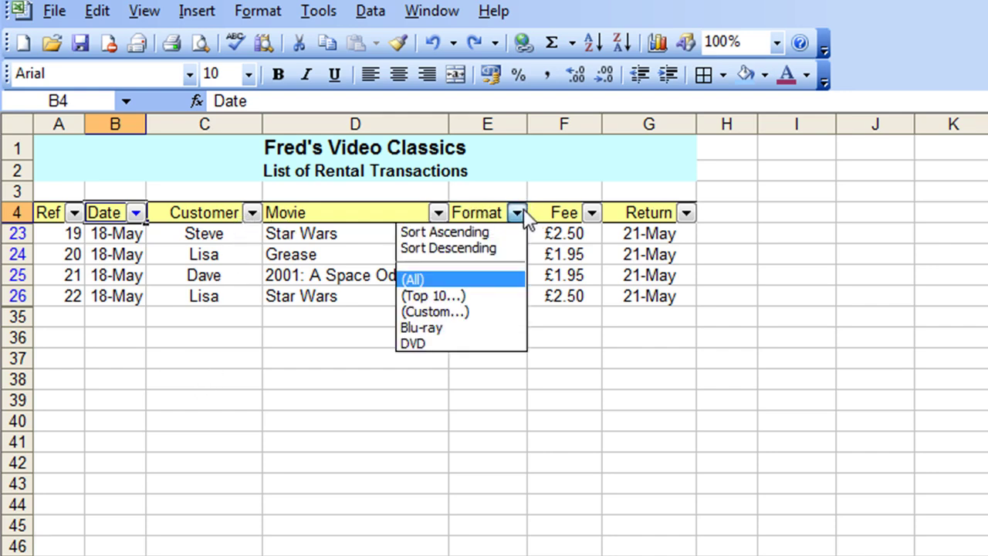
pyautogui.click(463, 330)
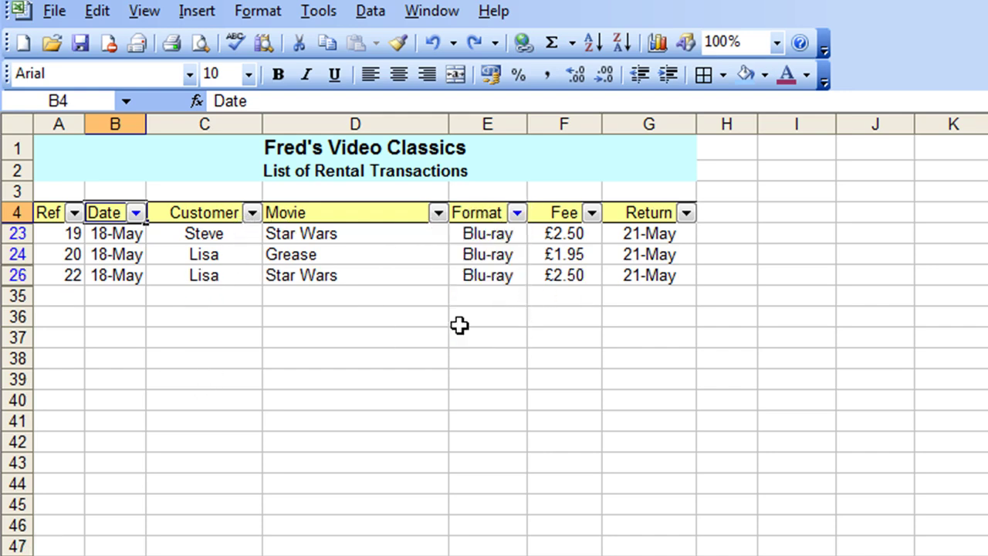
pyautogui.click(253, 213)
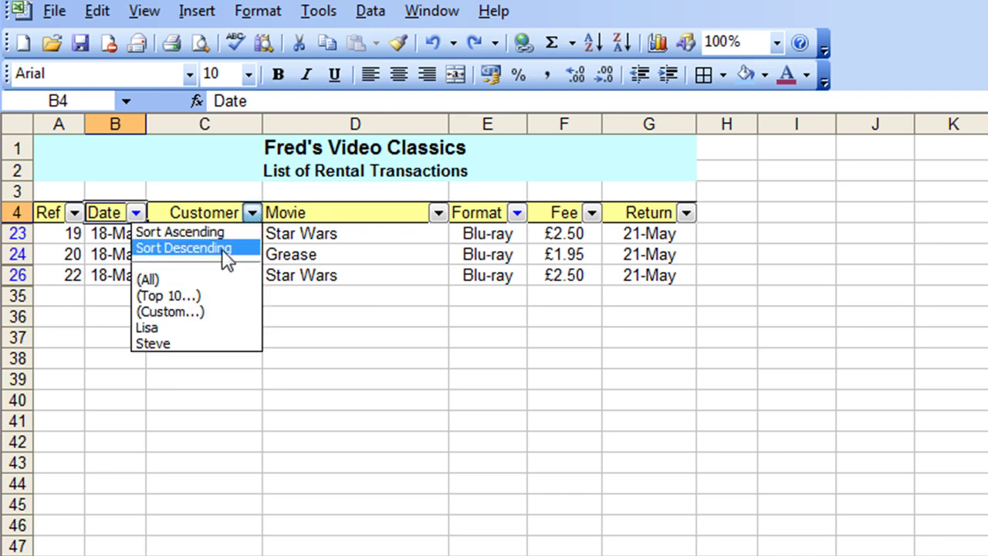
pyautogui.click(201, 324)
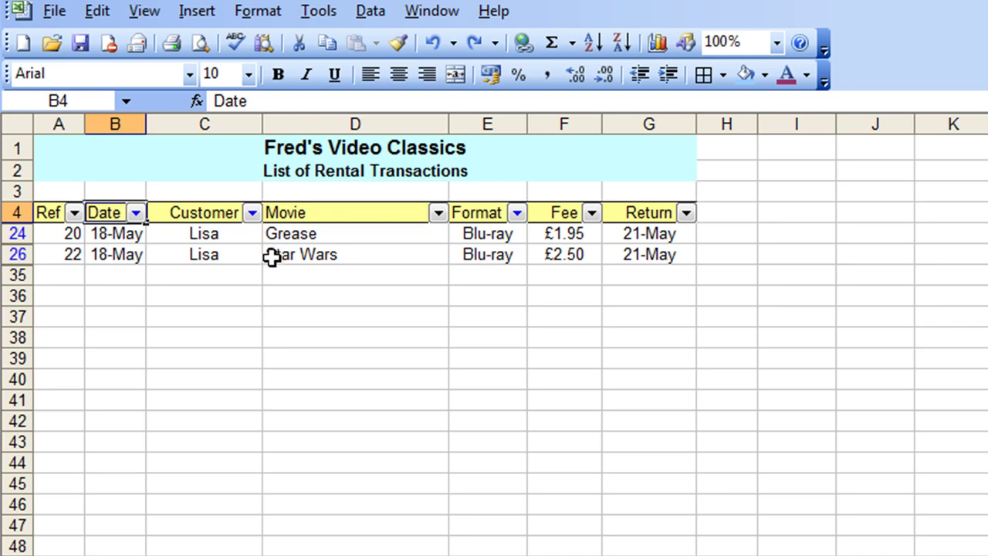
pyautogui.click(369, 11)
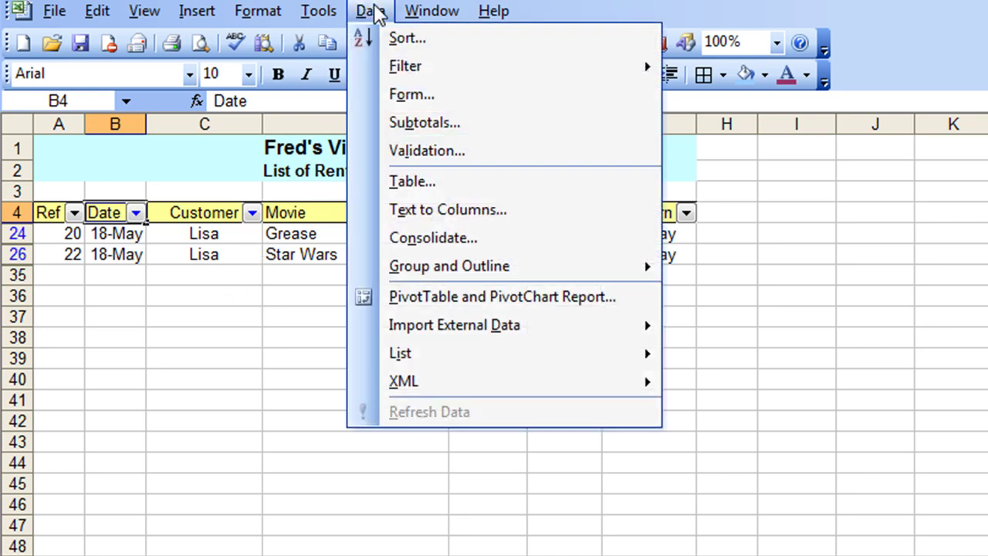
pyautogui.moveTo(503, 69)
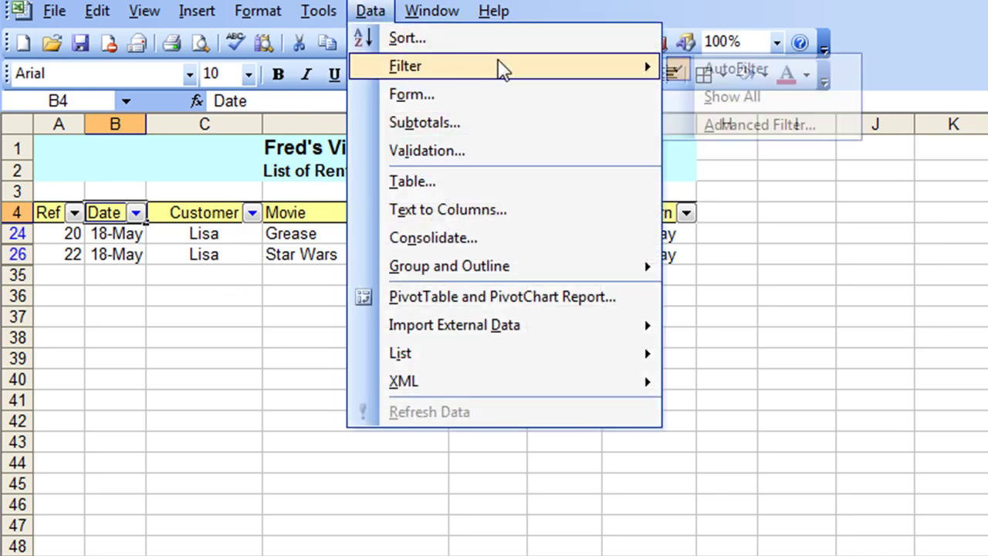
pyautogui.click(712, 99)
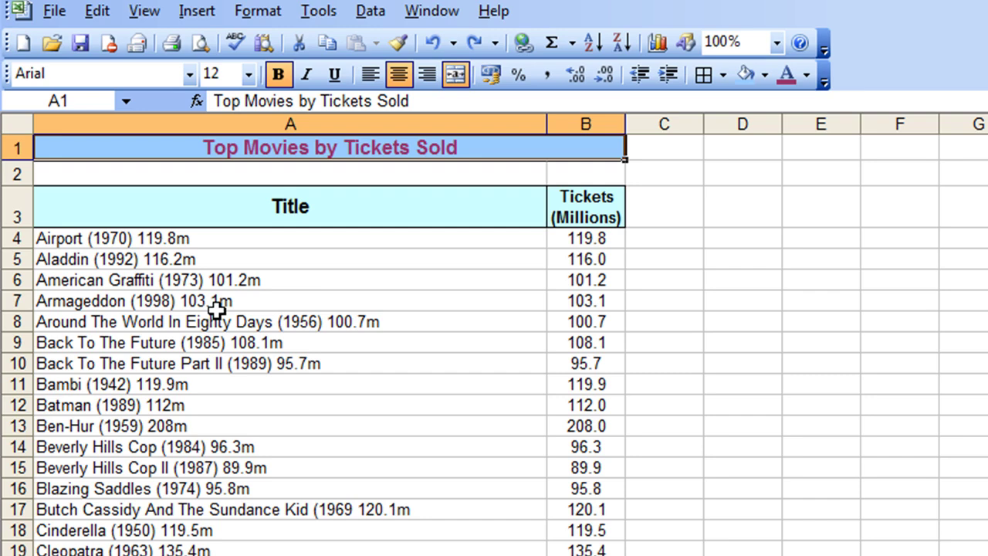
pyautogui.scroll(-4, 216, 309)
pyautogui.scroll(4, 216, 309)
pyautogui.scroll(-10, 216, 308)
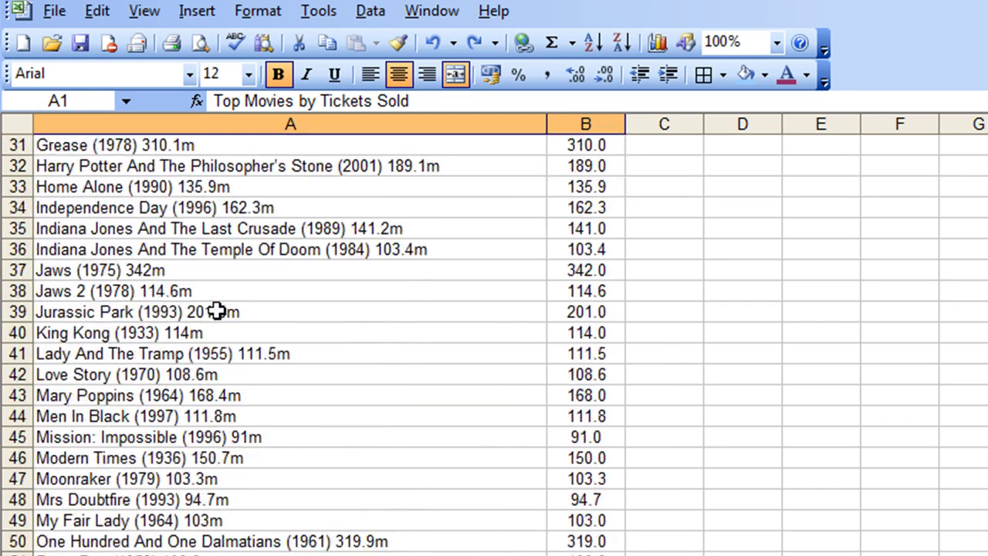
pyautogui.scroll(10, 216, 311)
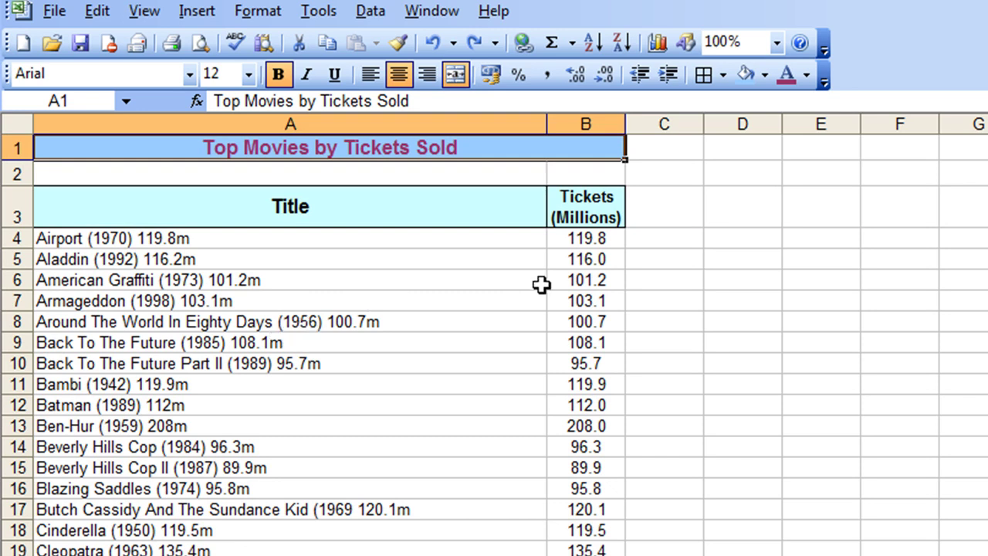
# Turn on AutoFilter for the Title and Tickets headings and autofit the Tickets column.
pyautogui.click(302, 371)
pyautogui.click(370, 12)
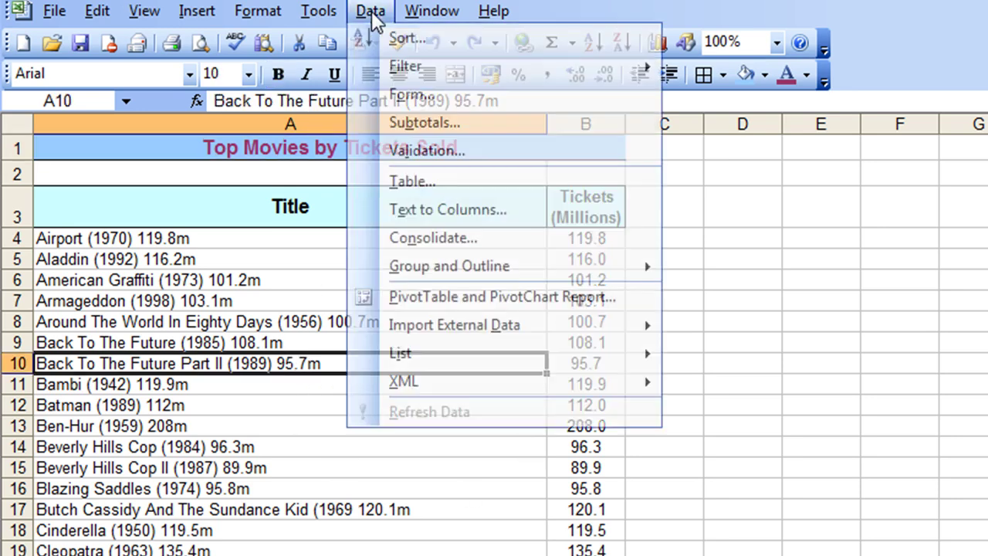
pyautogui.moveTo(387, 73)
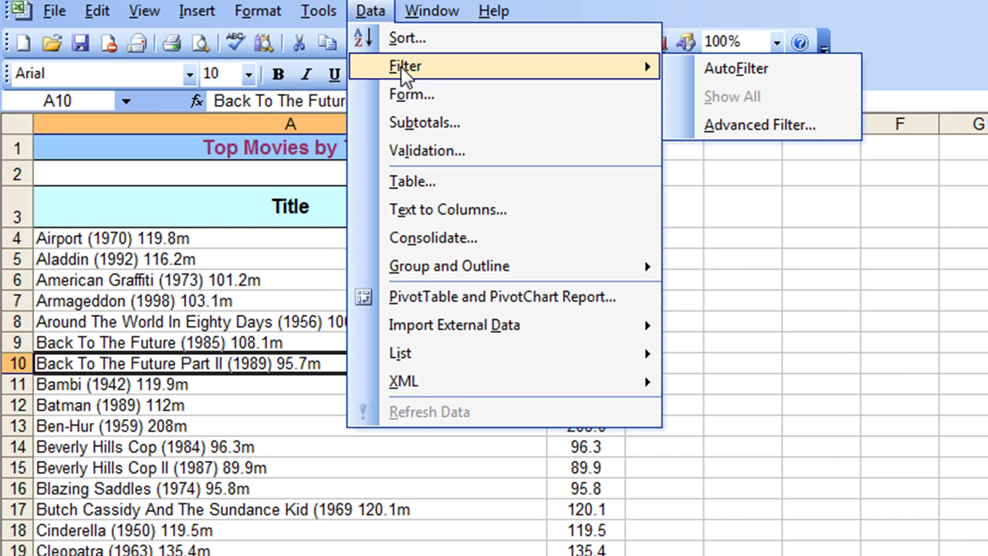
pyautogui.click(725, 68)
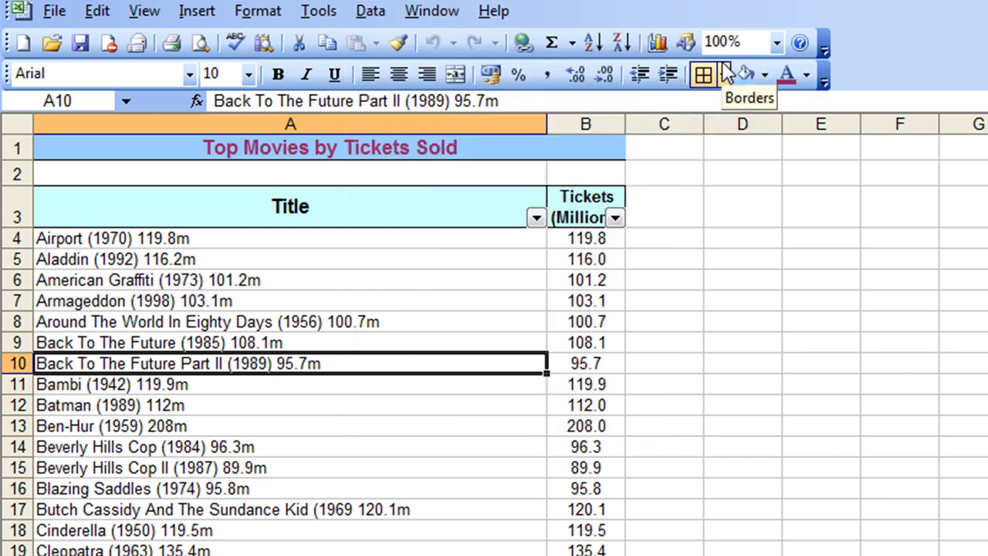
pyautogui.doubleClick(626, 124)
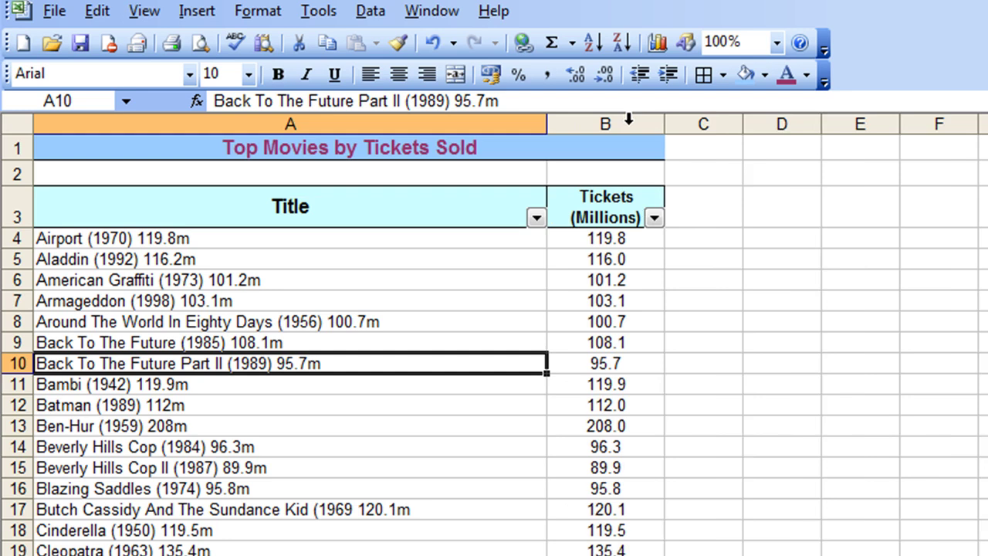
# Open the Top 10 AutoFilter dialog for Tickets, keeping the Top setting.
pyautogui.click(653, 219)
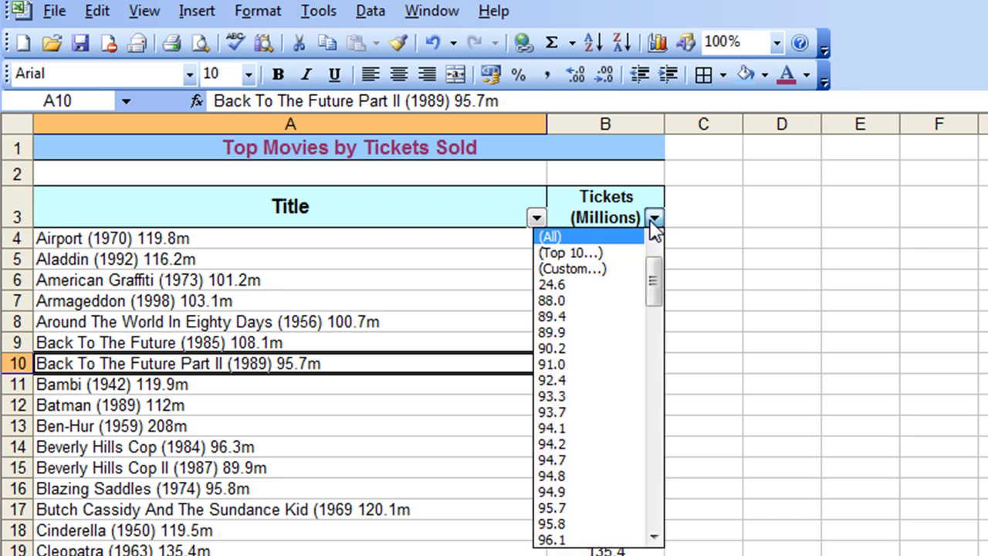
pyautogui.click(589, 255)
pyautogui.moveTo(629, 257); pyautogui.dragTo(471, 294)
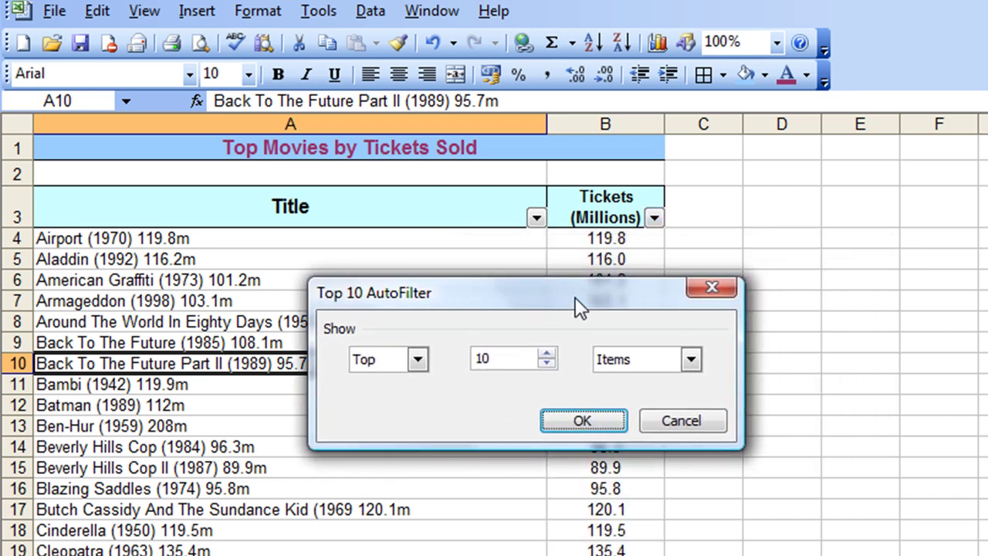
pyautogui.click(422, 360)
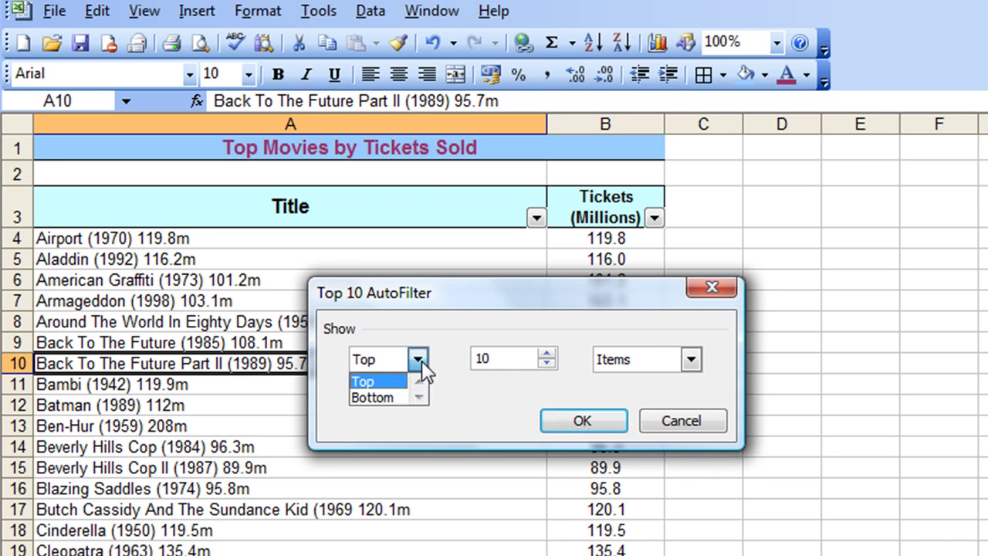
pyautogui.click(418, 359)
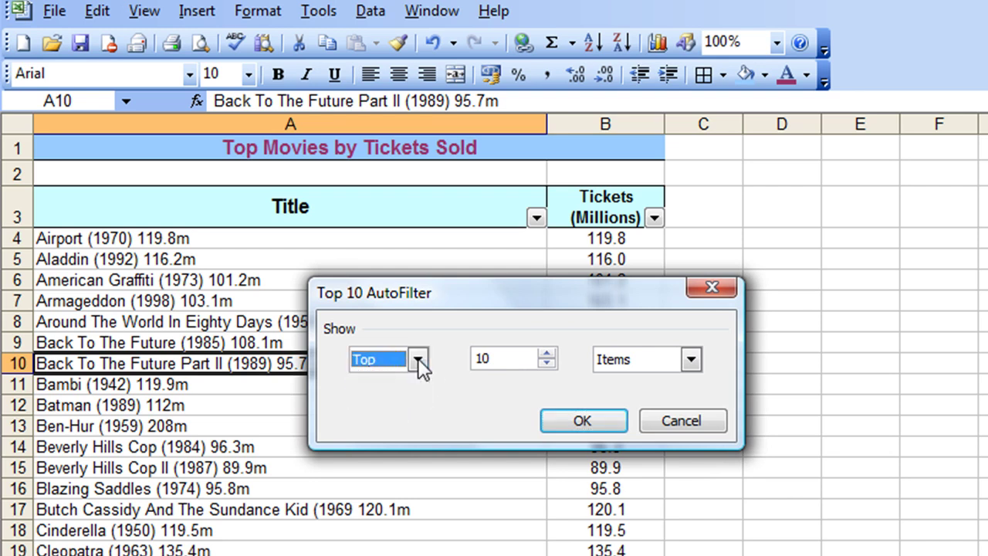
# Set the count back to 10 Items after trying 15, and apply the Top 10 filter.
pyautogui.click(546, 363)
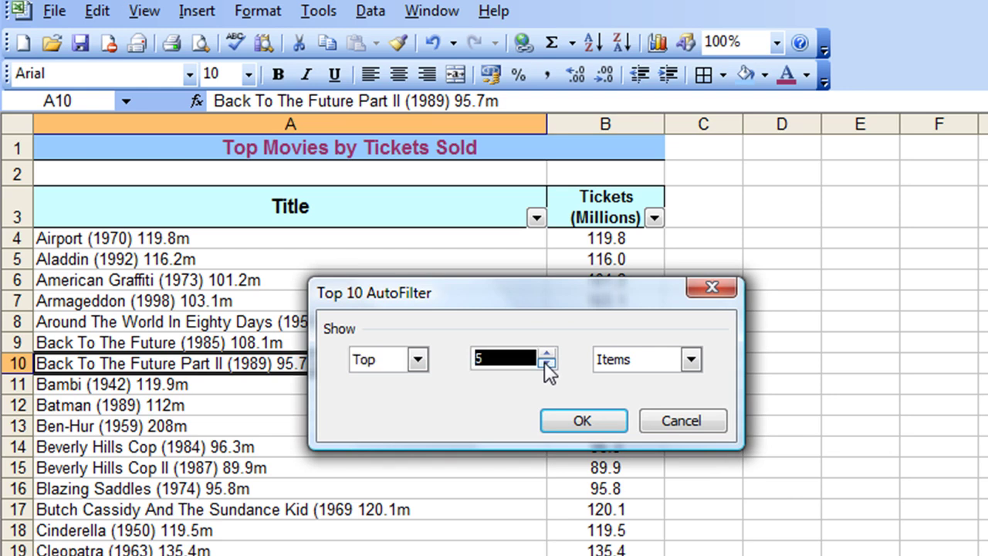
pyautogui.click(547, 354)
pyautogui.click(547, 354)
pyautogui.click(547, 354)
pyautogui.click(547, 354)
pyautogui.click(548, 355)
pyautogui.click(547, 355)
pyautogui.click(548, 354)
pyautogui.click(548, 354)
pyautogui.click(547, 354)
pyautogui.click(547, 355)
pyautogui.click(547, 362)
pyautogui.click(546, 362)
pyautogui.click(547, 362)
pyautogui.click(546, 362)
pyautogui.click(547, 362)
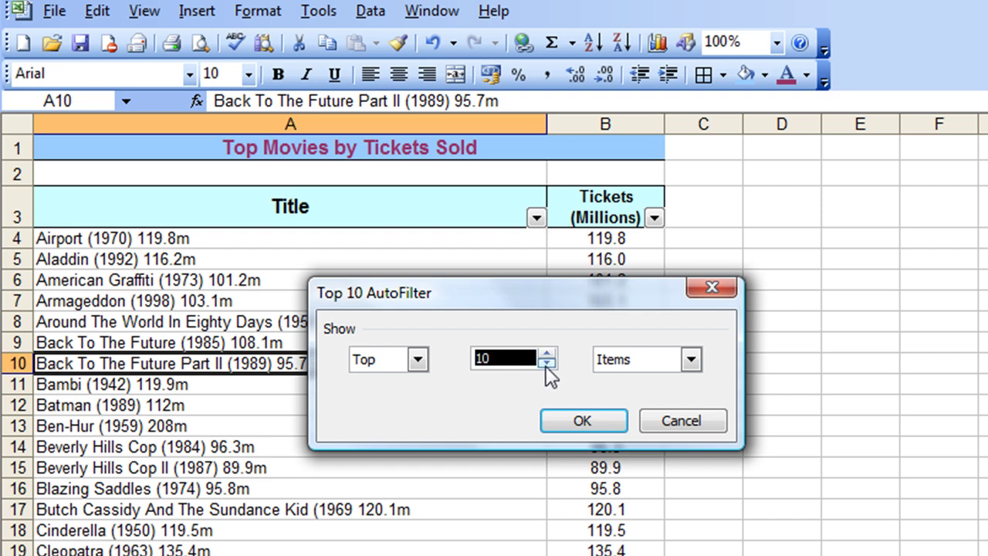
pyautogui.click(690, 361)
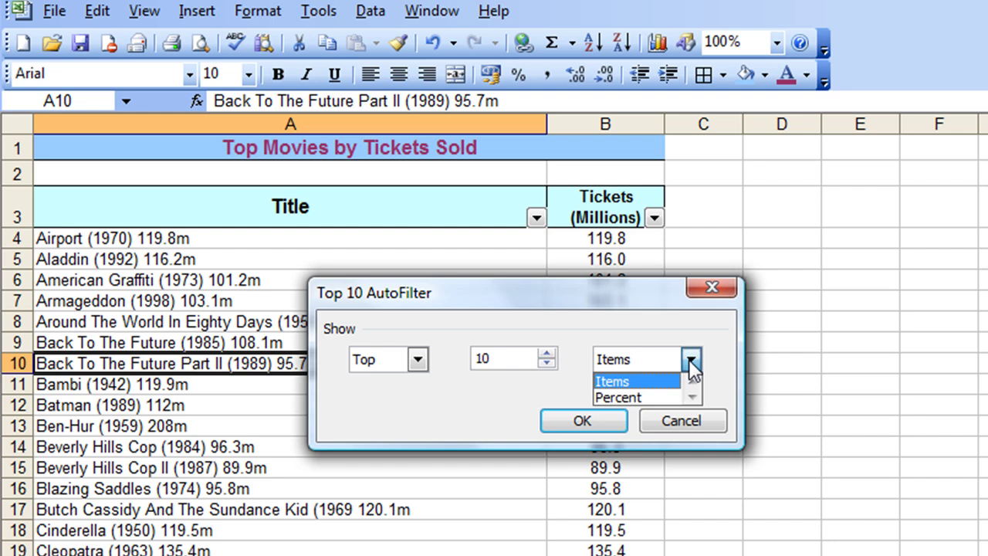
pyautogui.click(624, 383)
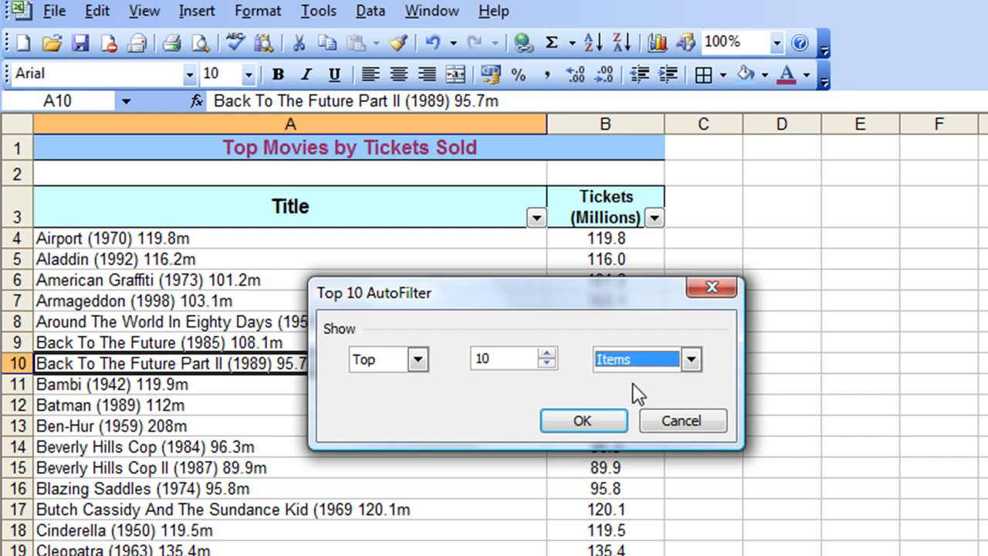
pyautogui.click(563, 419)
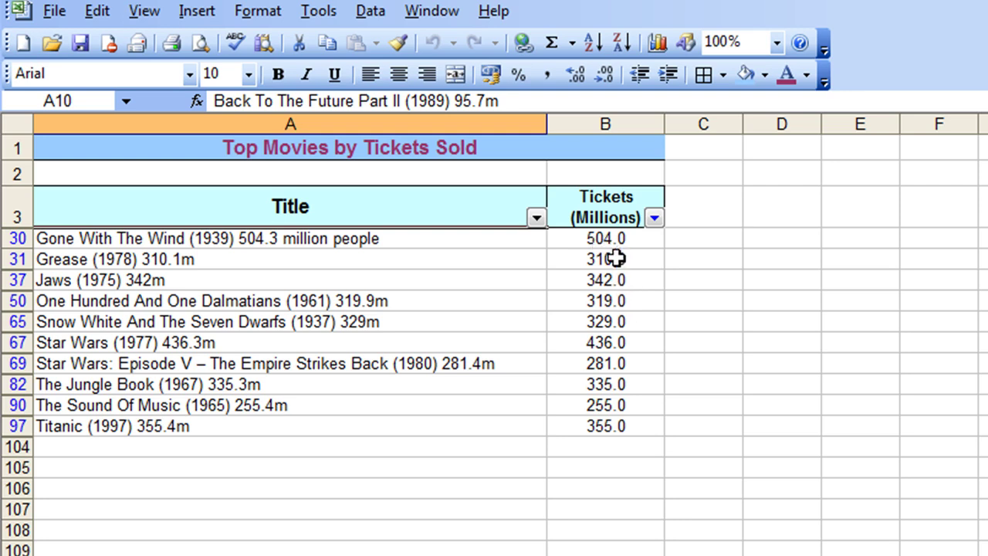
# Sort the ten filtered films by Tickets in descending order.
pyautogui.click(616, 258)
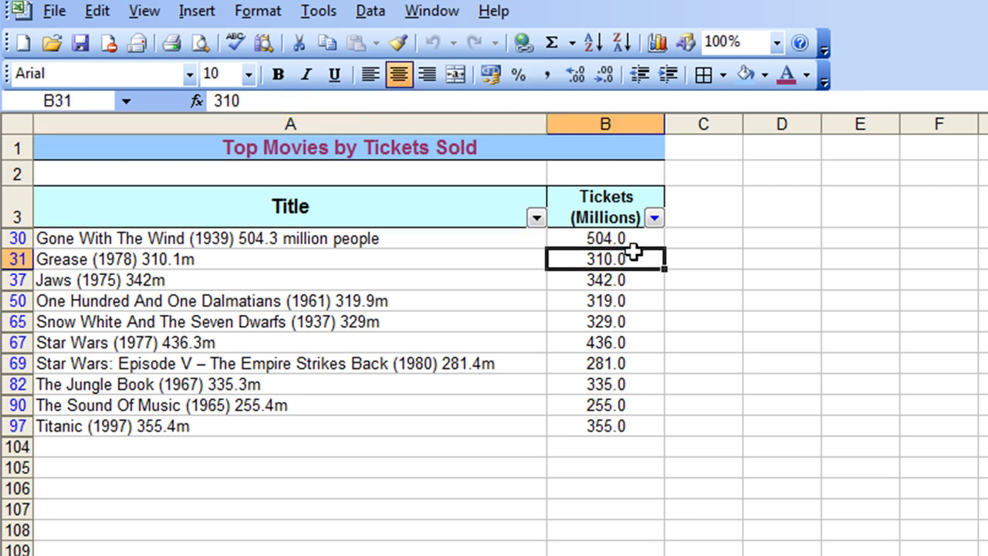
pyautogui.click(618, 44)
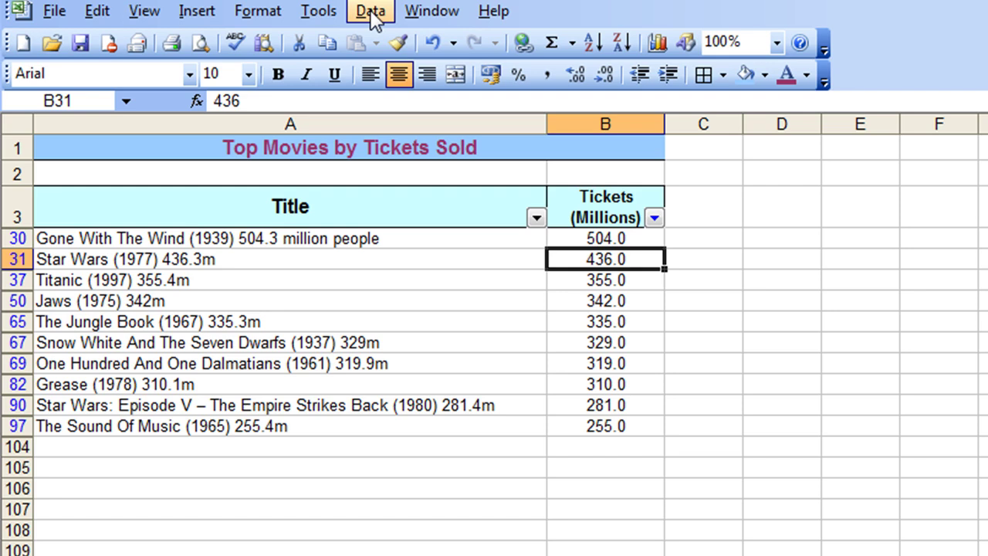
# Reset Tickets to (All), then apply a Bottom 10 Items filter on Tickets.
pyautogui.click(654, 218)
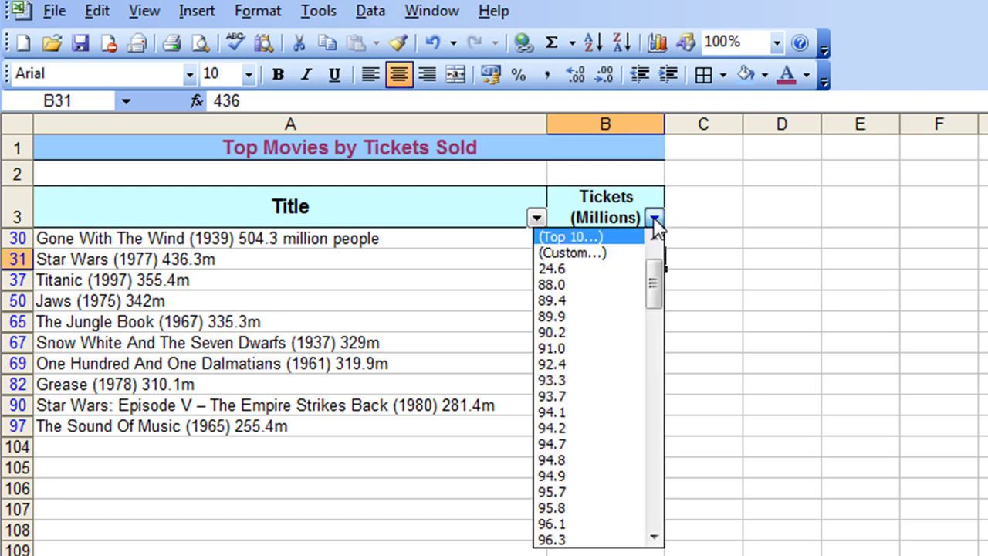
pyautogui.moveTo(646, 302); pyautogui.dragTo(642, 263)
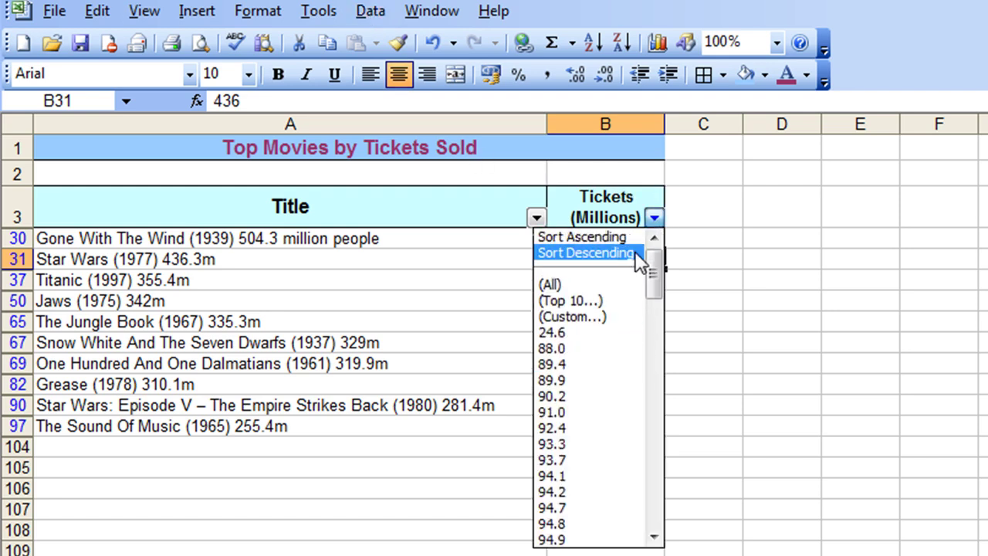
pyautogui.click(576, 283)
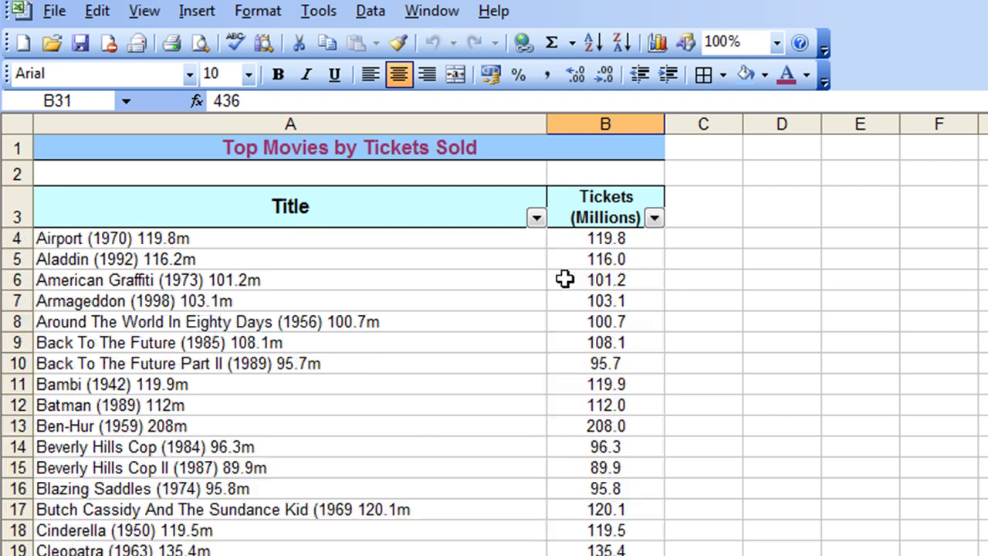
pyautogui.click(654, 218)
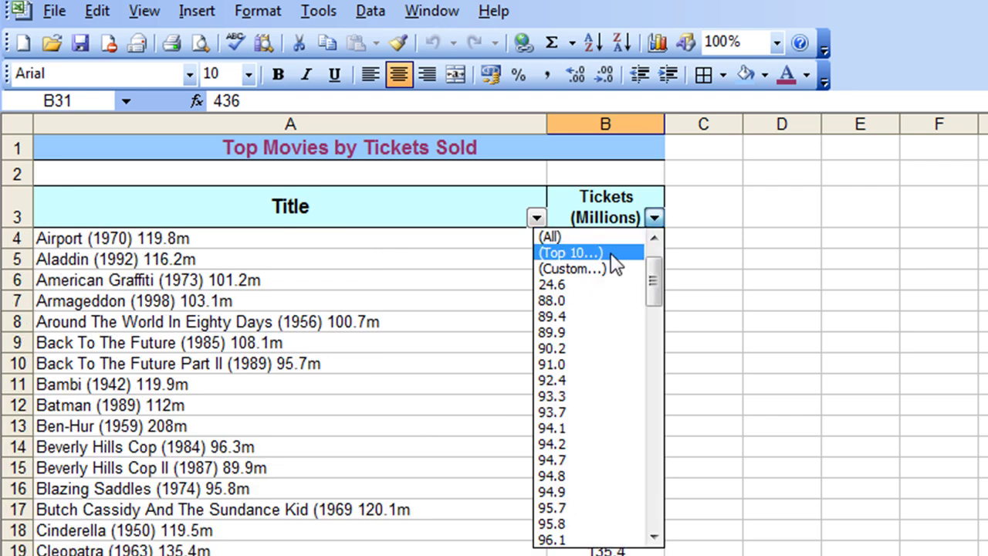
pyautogui.click(638, 253)
pyautogui.click(419, 360)
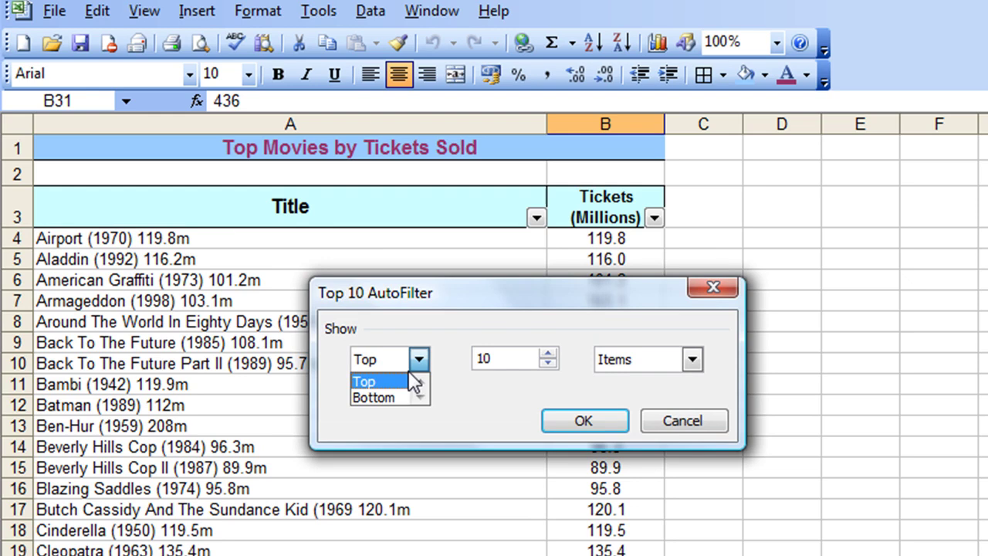
pyautogui.click(392, 399)
pyautogui.click(595, 420)
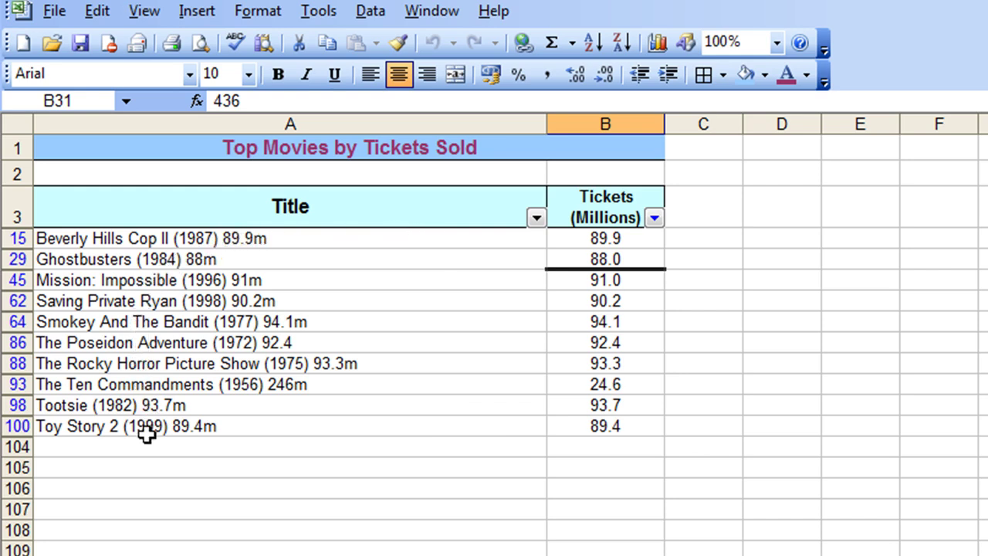
# Choose (All) in the Tickets filter to remove the bottom-10 filter.
pyautogui.click(656, 218)
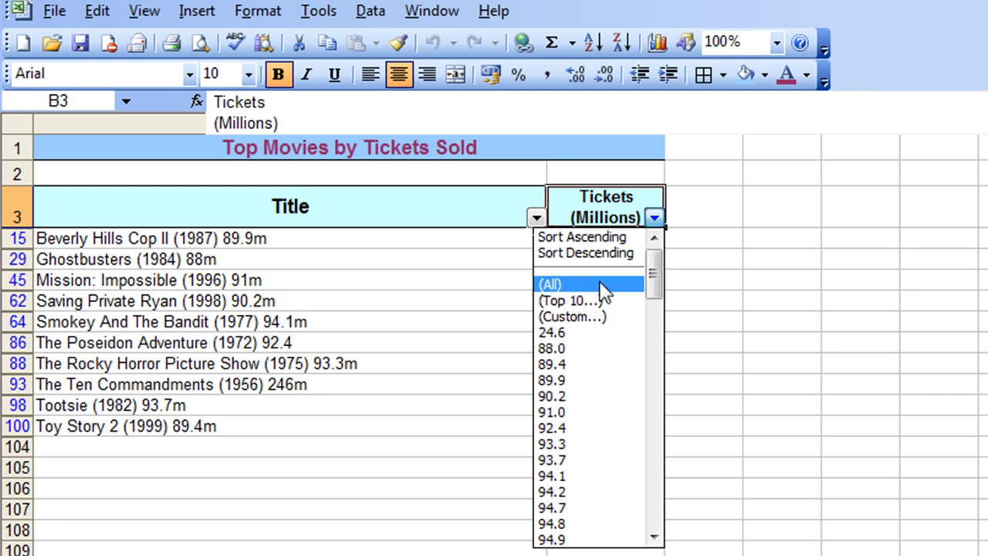
pyautogui.click(571, 284)
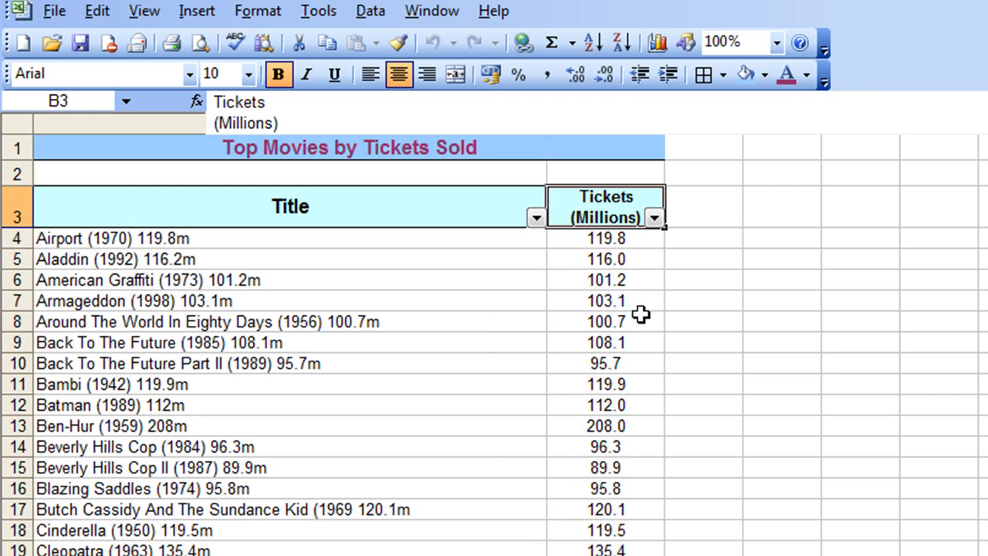
pyautogui.click(655, 220)
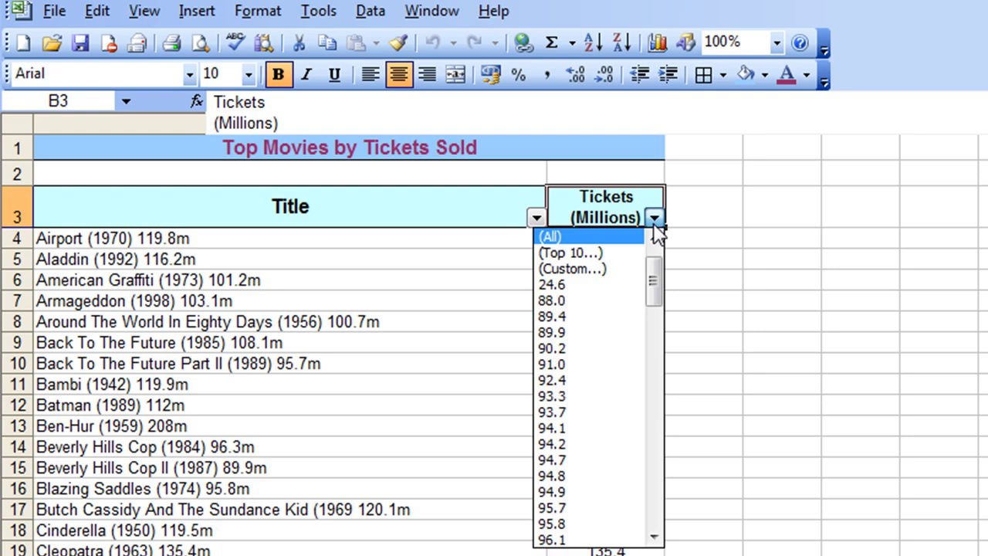
# Apply a custom Tickets filter of 'is greater than' 150.
pyautogui.click(567, 269)
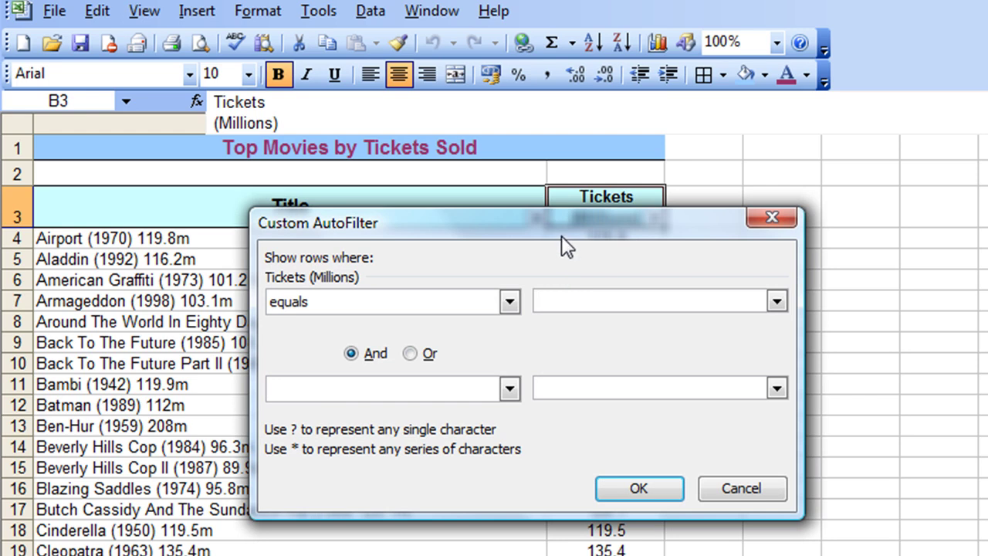
pyautogui.moveTo(561, 237); pyautogui.dragTo(495, 227)
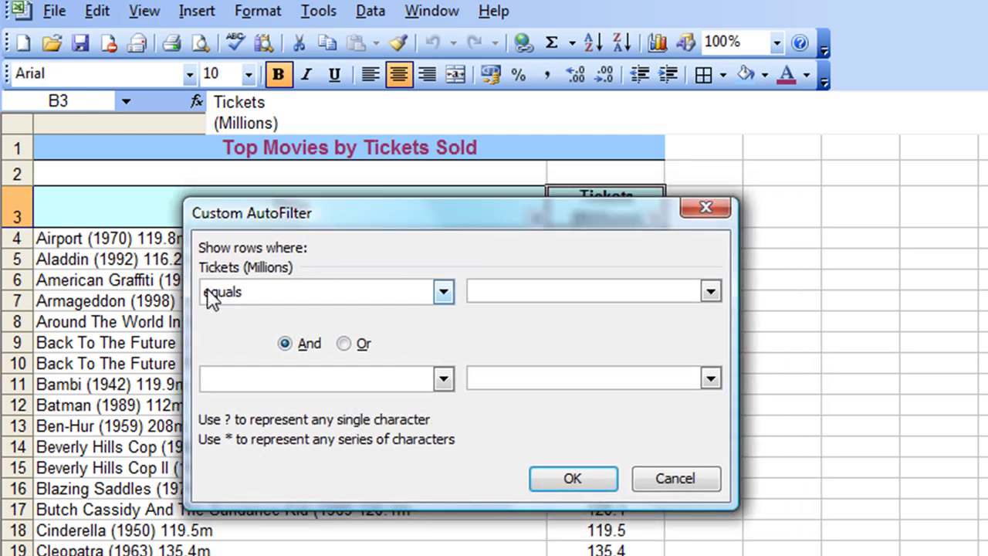
pyautogui.click(444, 293)
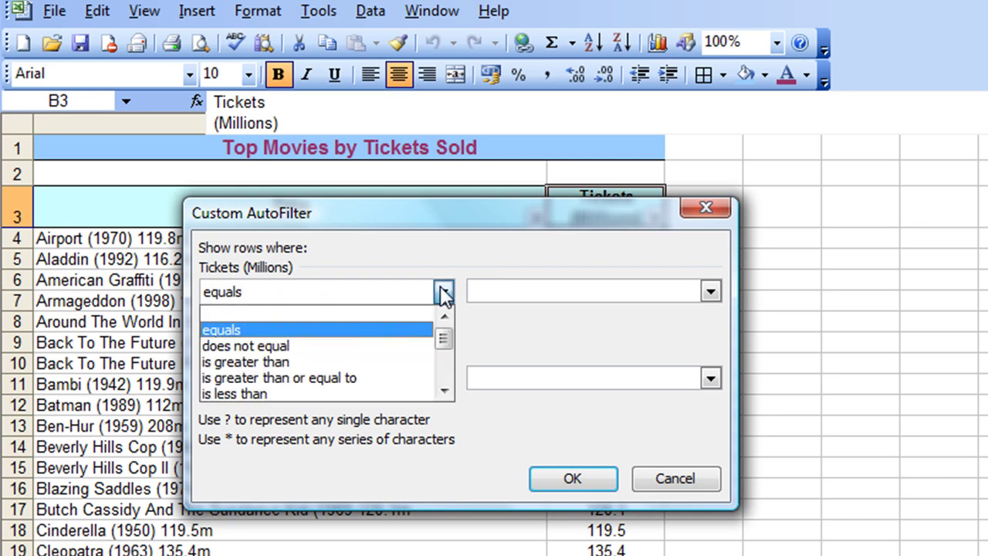
pyautogui.moveTo(442, 335)
pyautogui.mouseDown()
pyautogui.moveTo(444, 371)
pyautogui.moveTo(443, 337)
pyautogui.mouseUp()
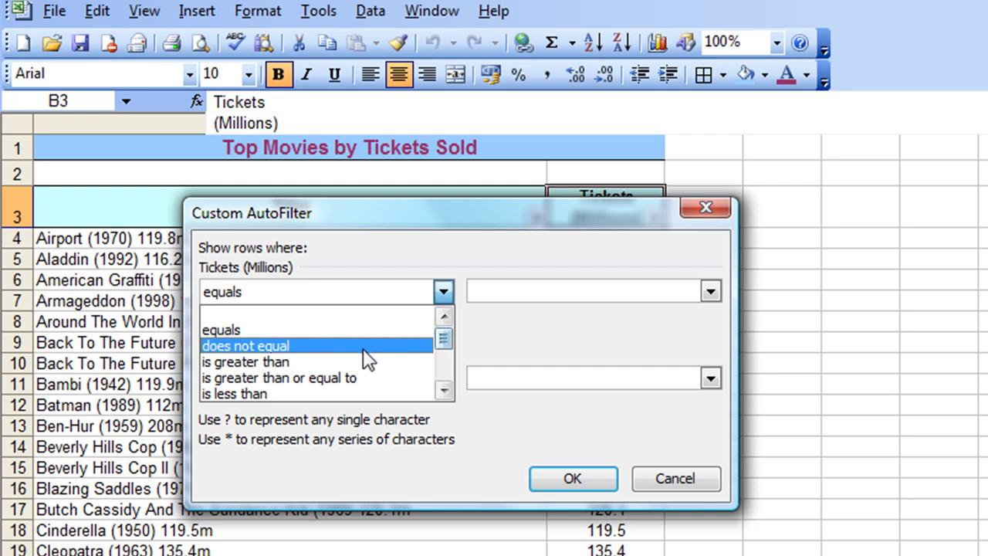
pyautogui.click(279, 363)
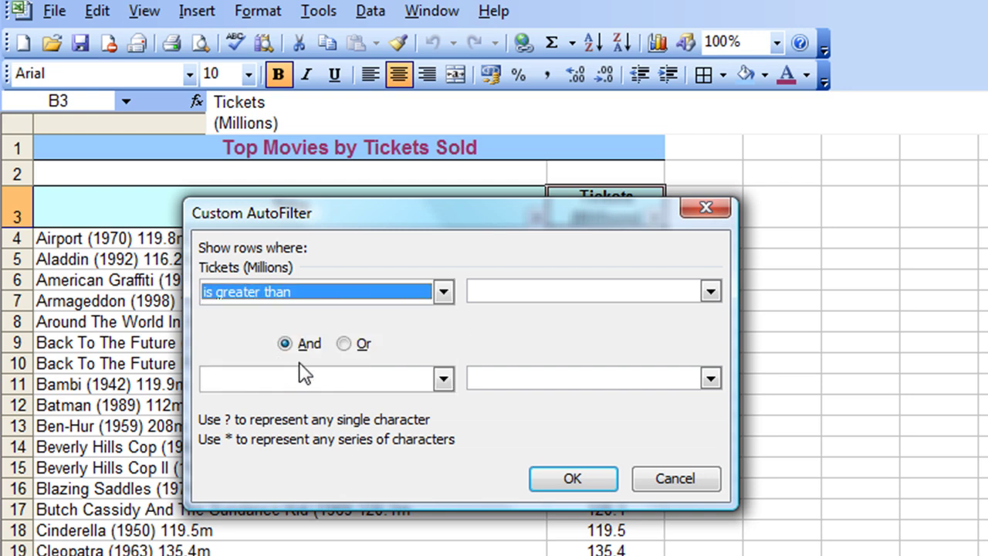
pyautogui.click(500, 291)
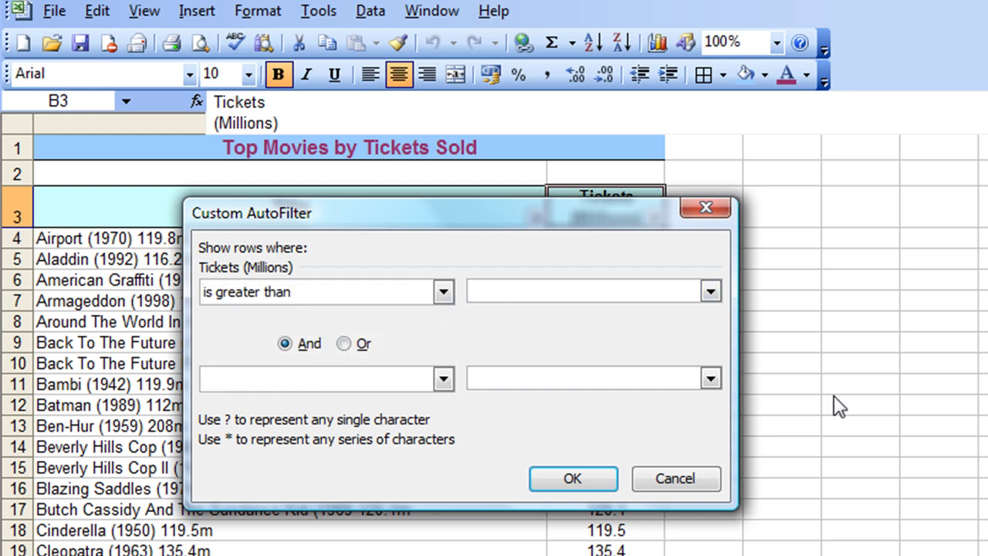
pyautogui.write('150')
pyautogui.moveTo(473, 213); pyautogui.dragTo(397, 275)
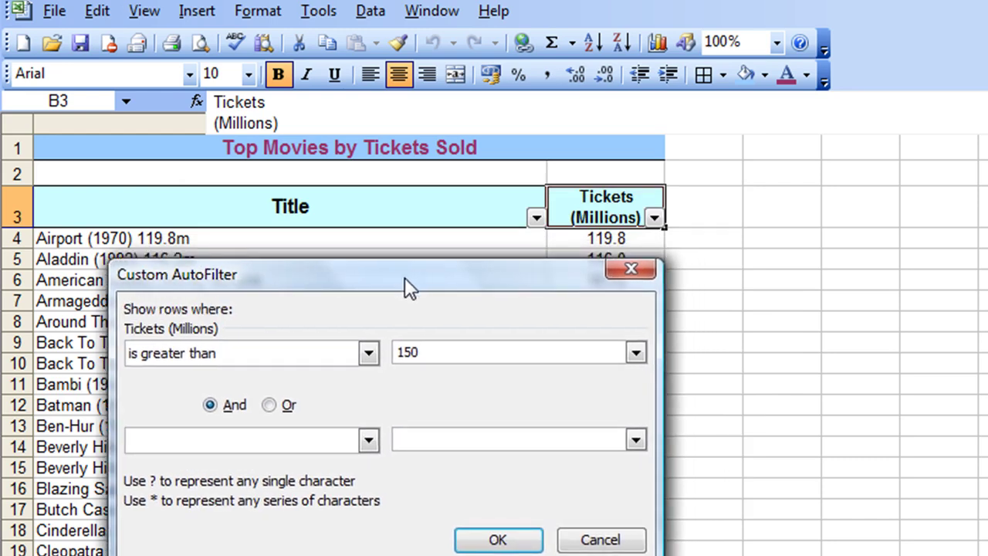
pyautogui.click(498, 539)
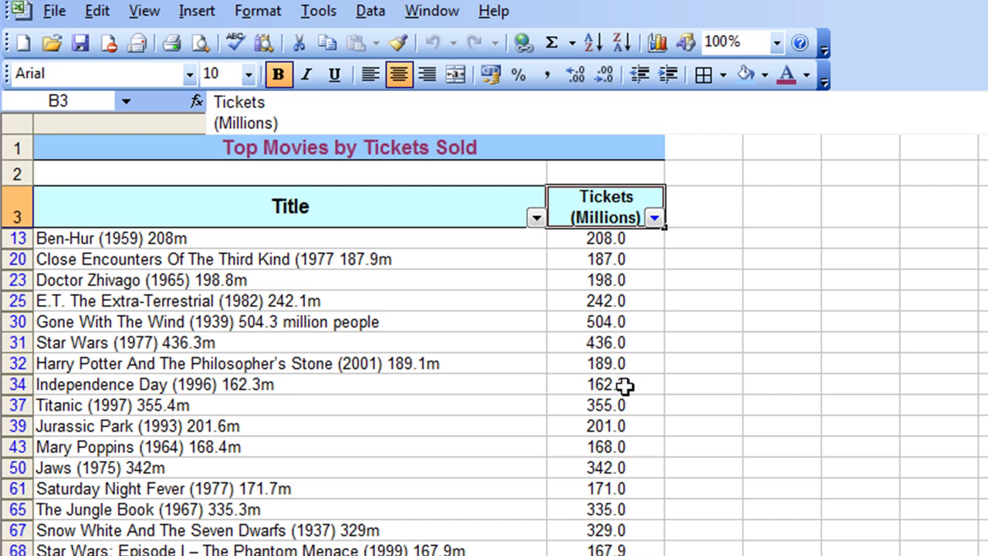
# Sort the over-150 films by Tickets descending, so Gone With The Wind (504.0) leads.
pyautogui.click(610, 303)
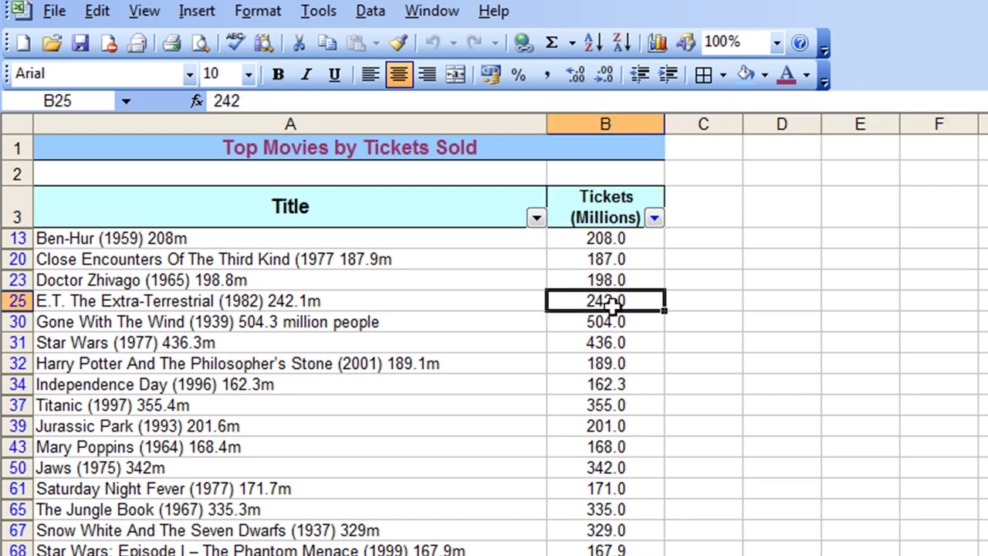
pyautogui.click(615, 45)
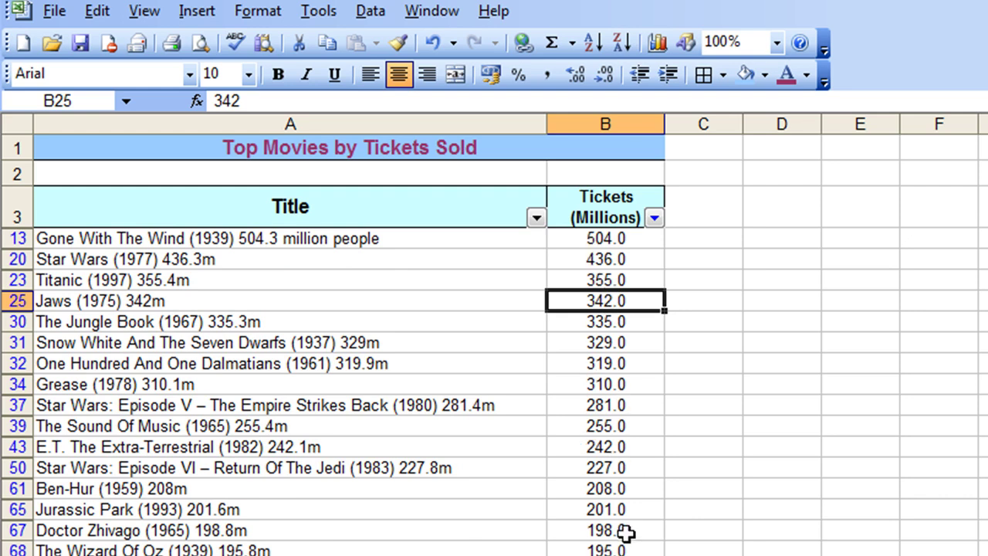
# Set the Tickets filter to (All) so every film shows again.
pyautogui.click(654, 218)
pyautogui.moveTo(653, 274); pyautogui.dragTo(655, 255)
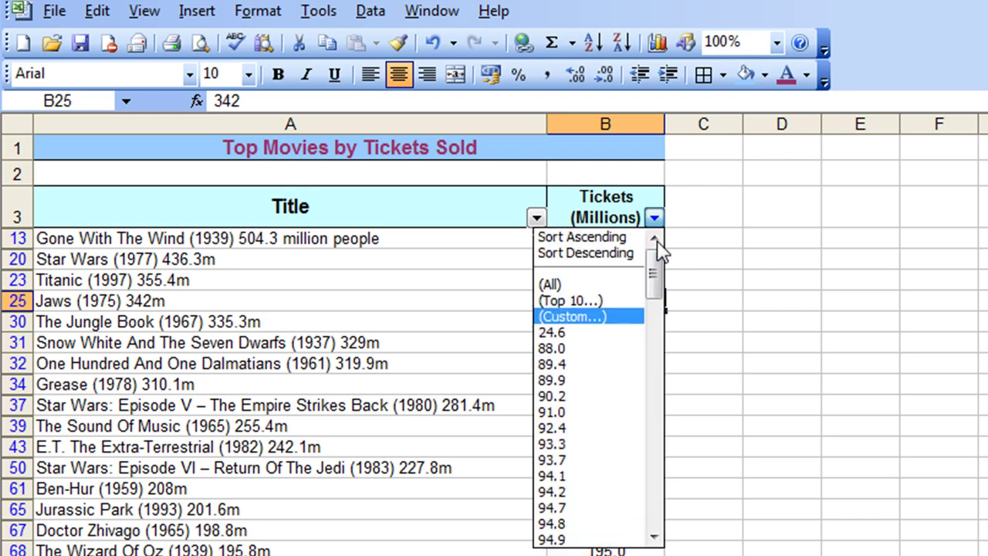
pyautogui.click(604, 279)
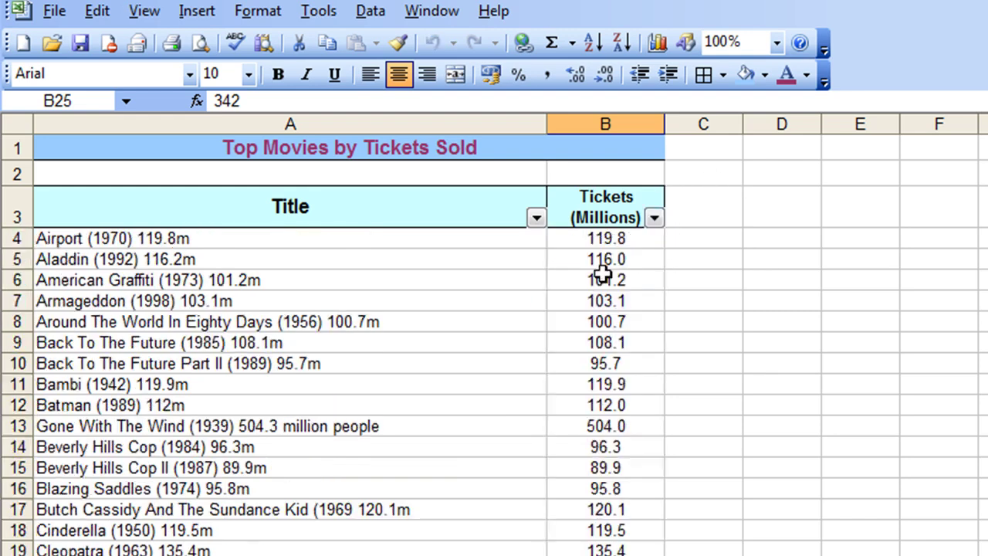
# Apply a custom Tickets filter: is greater than 150 Or is less than 100.
pyautogui.click(654, 218)
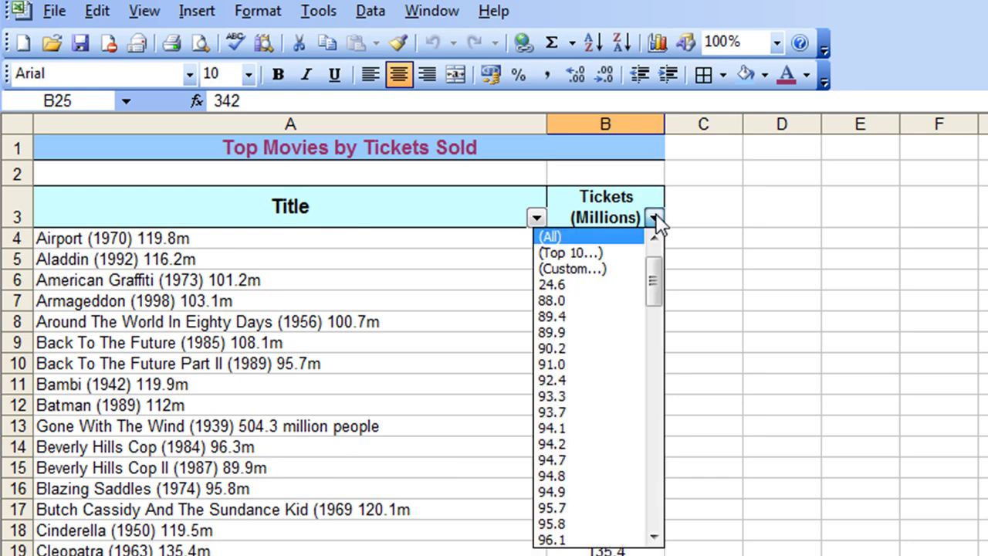
pyautogui.click(597, 262)
pyautogui.moveTo(533, 268); pyautogui.dragTo(539, 244)
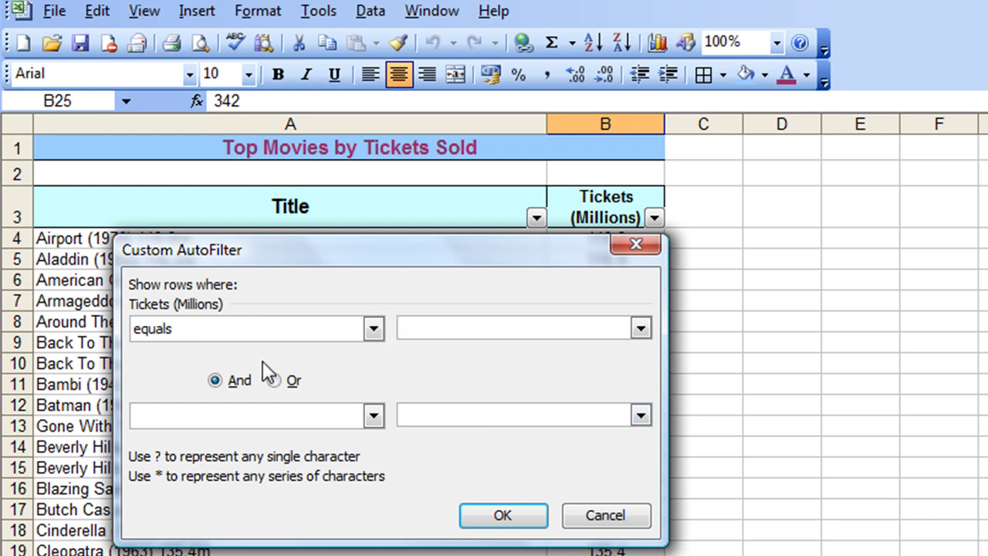
pyautogui.click(372, 330)
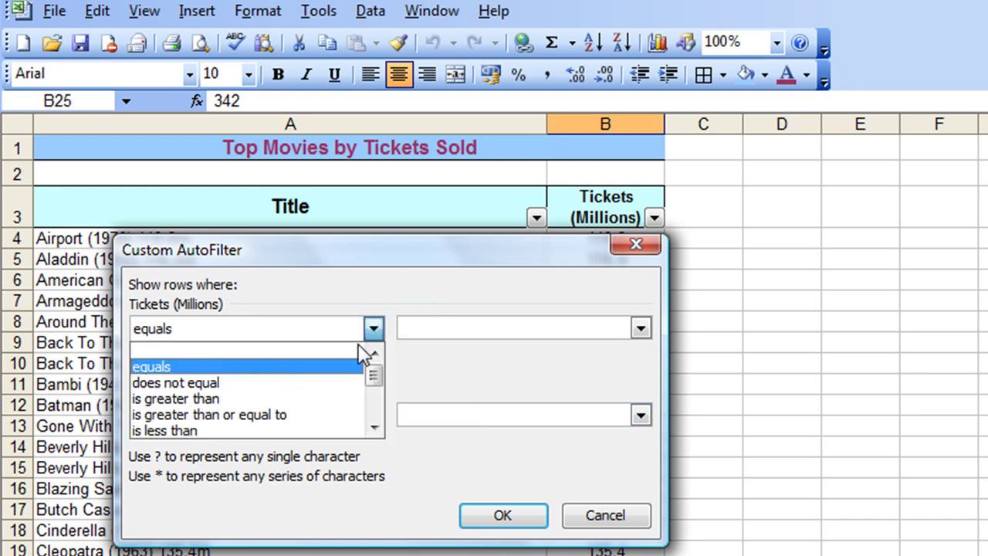
pyautogui.click(302, 400)
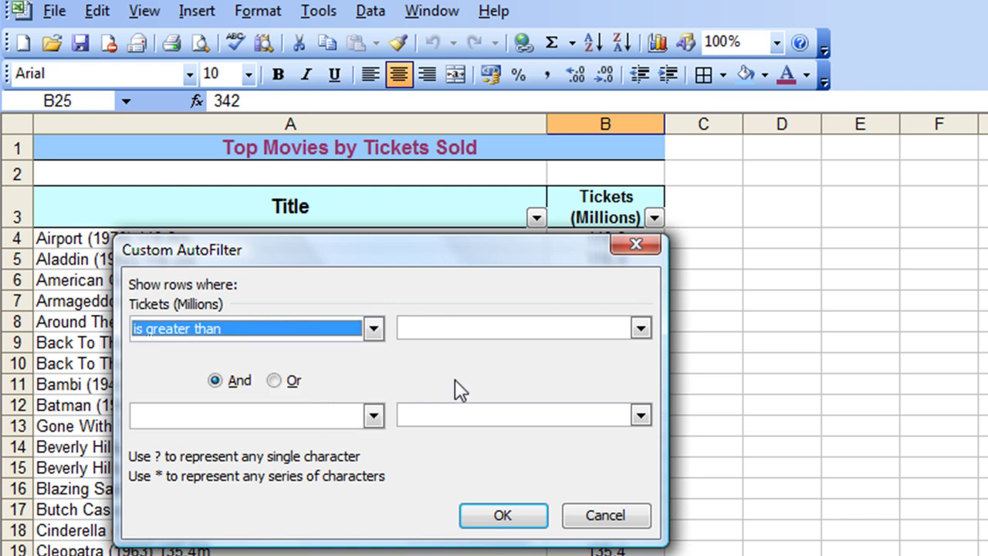
pyautogui.click(510, 327)
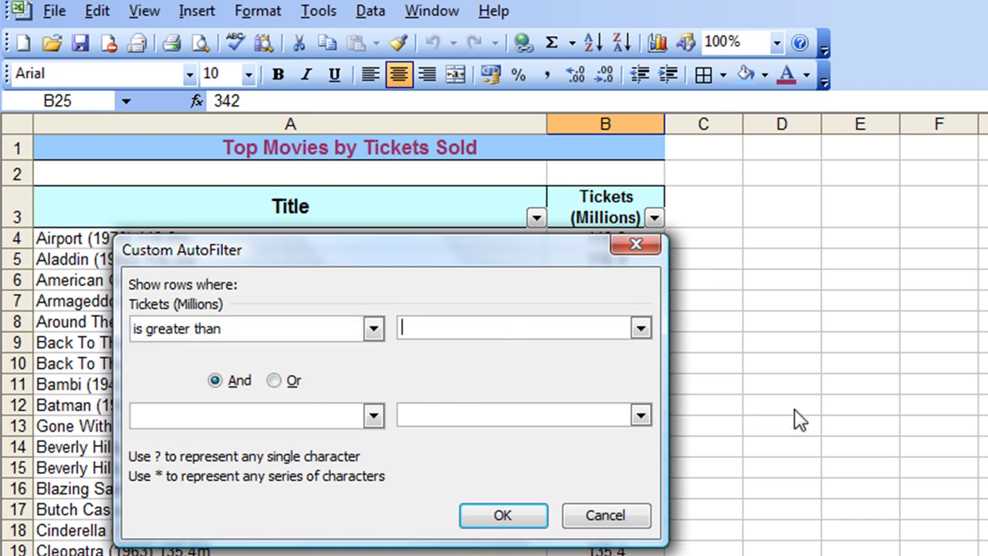
pyautogui.write('150')
pyautogui.click(274, 380)
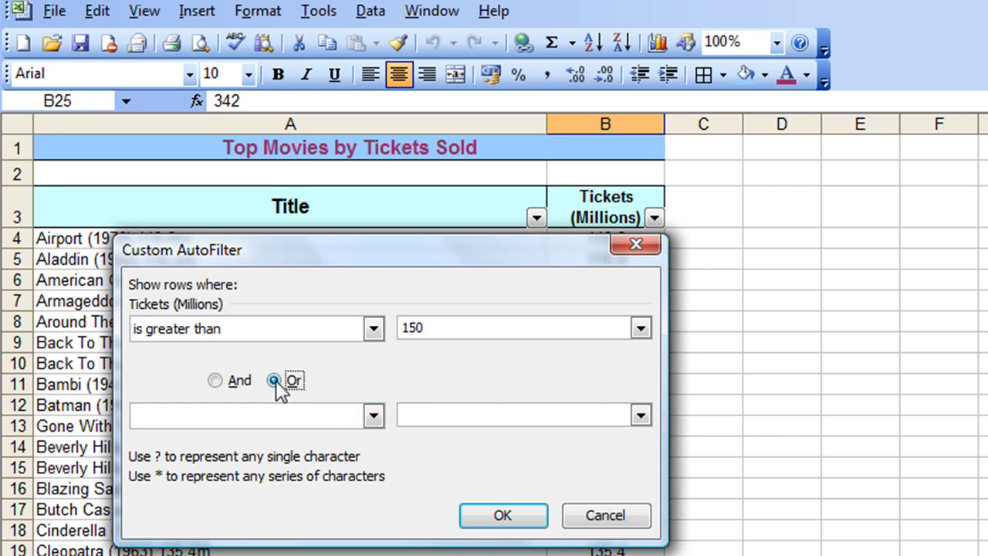
pyautogui.click(372, 416)
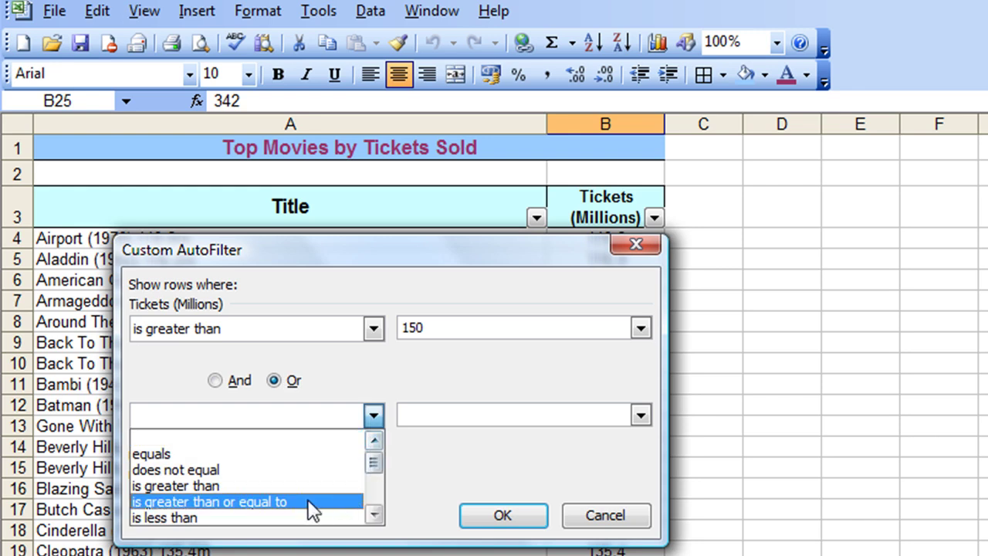
pyautogui.click(215, 517)
pyautogui.click(458, 417)
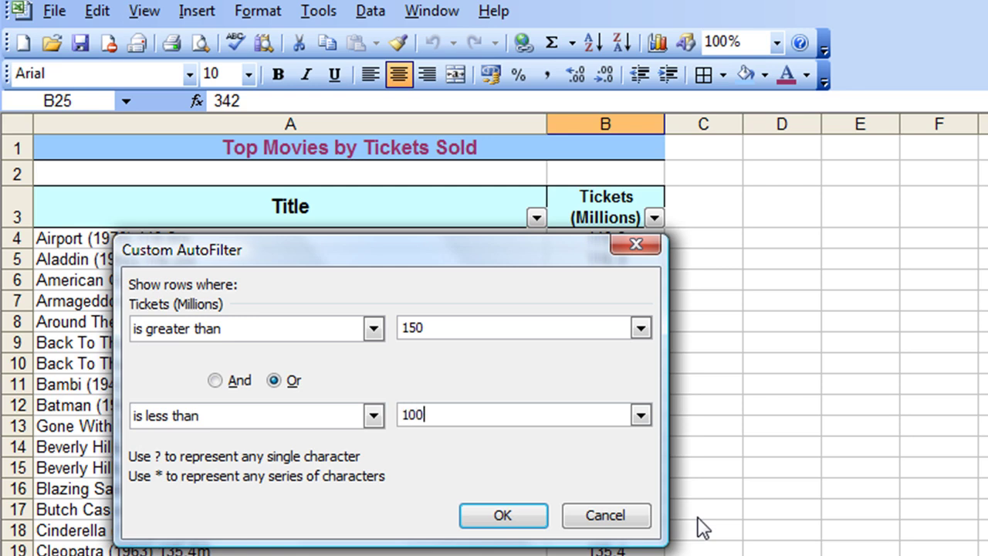
pyautogui.click(503, 516)
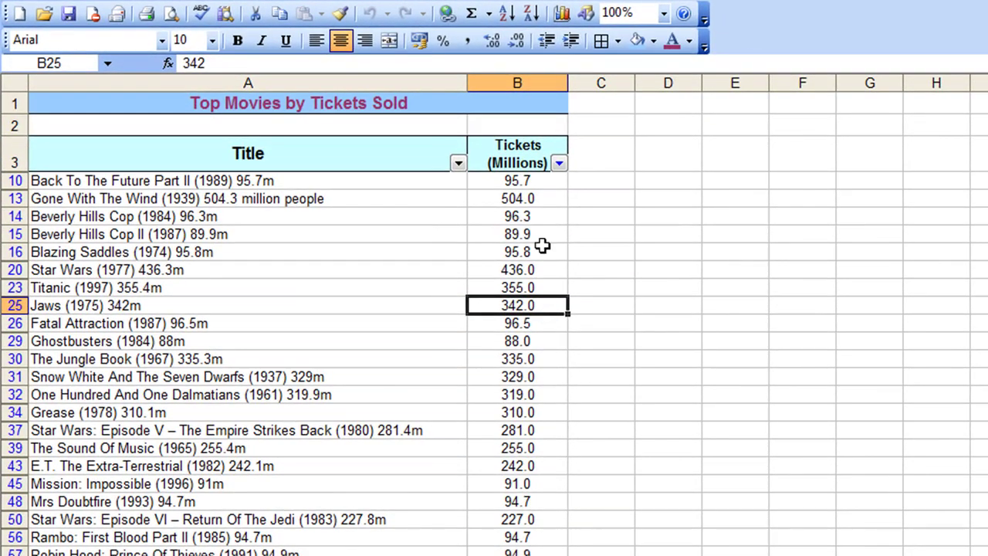
# Sort the remaining films by Tickets descending and check the jump from 155.0 to 98.5.
pyautogui.click(534, 203)
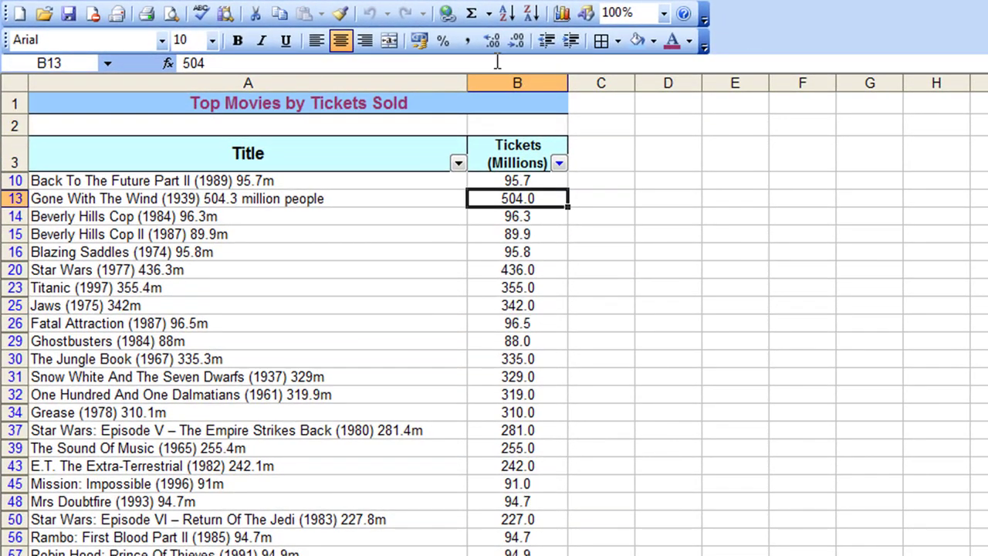
pyautogui.click(531, 14)
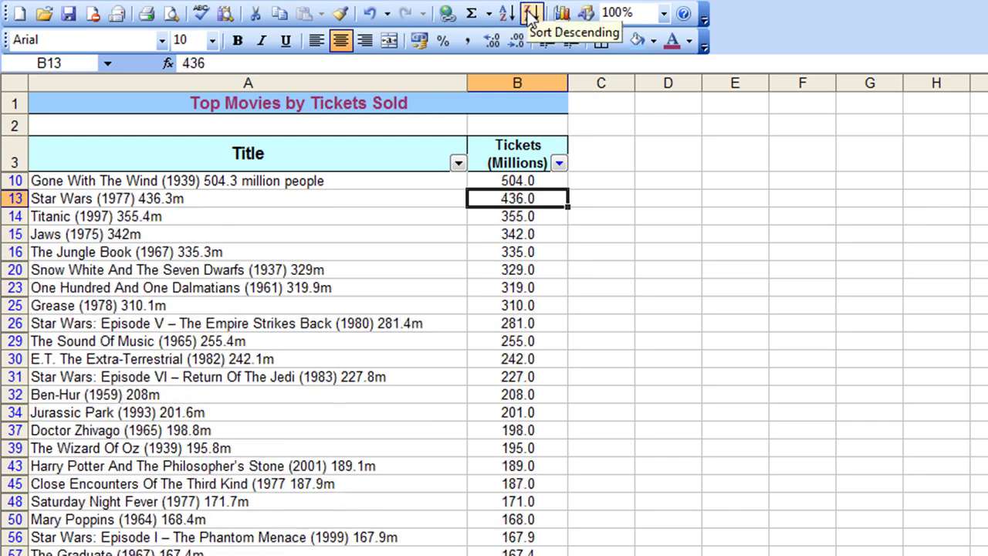
pyautogui.scroll(-3, 655, 383)
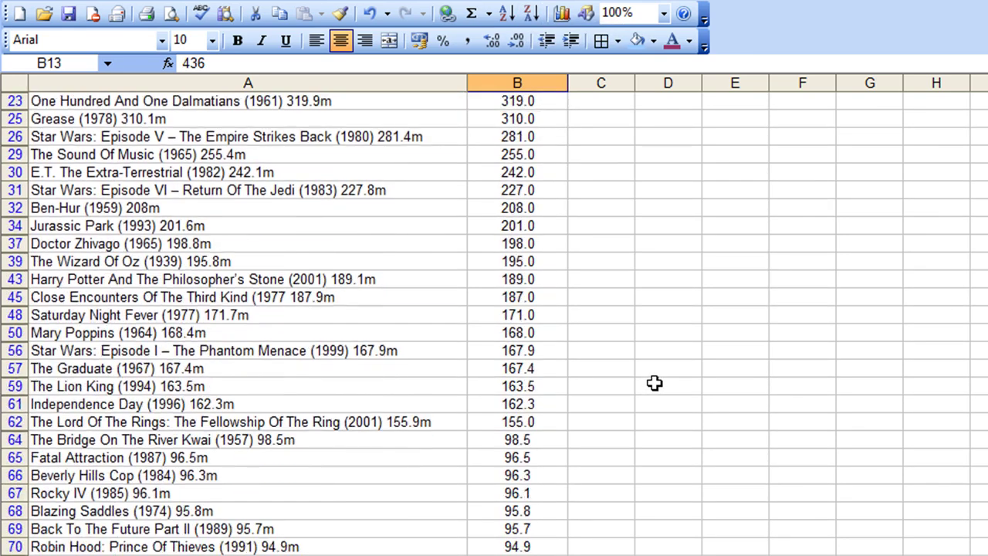
pyautogui.scroll(3, 655, 382)
pyautogui.scroll(1, 654, 382)
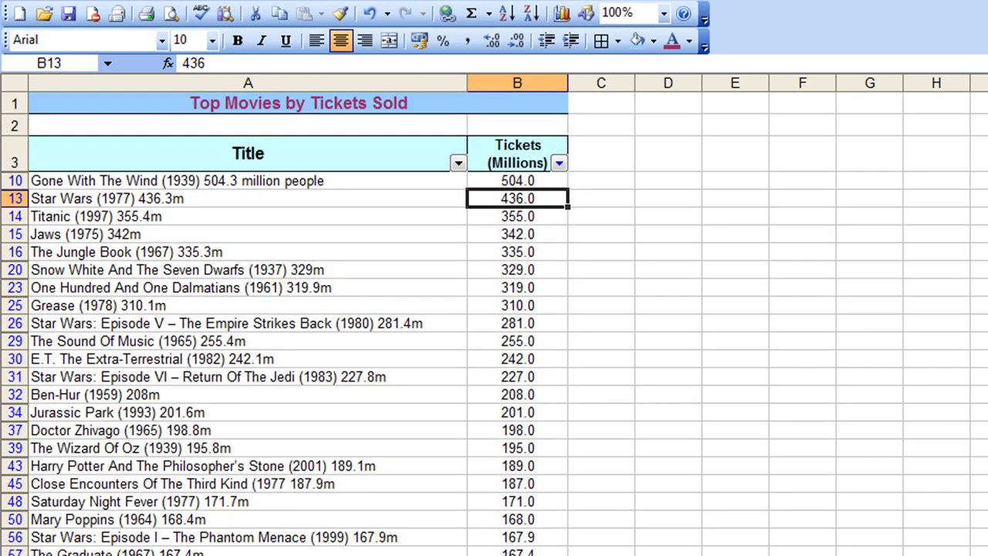
pyautogui.scroll(-5, 659, 486)
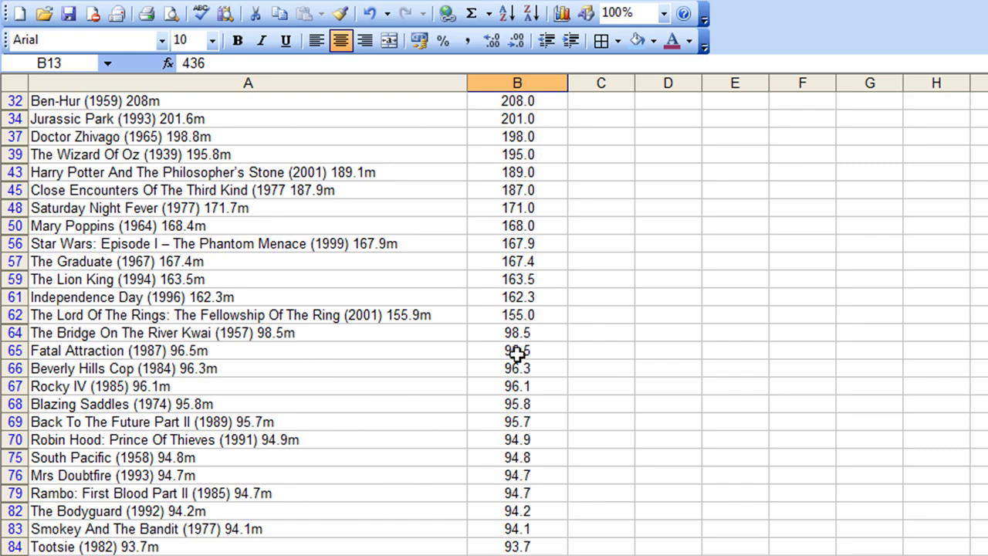
pyautogui.scroll(-1, 543, 368)
pyautogui.scroll(4, 543, 368)
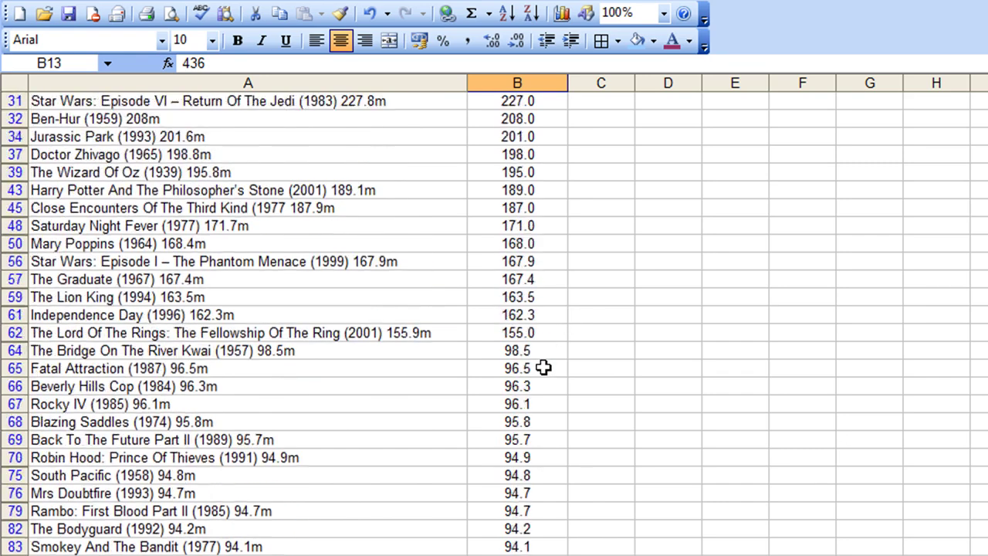
pyautogui.scroll(2, 543, 367)
pyautogui.scroll(-5, 543, 367)
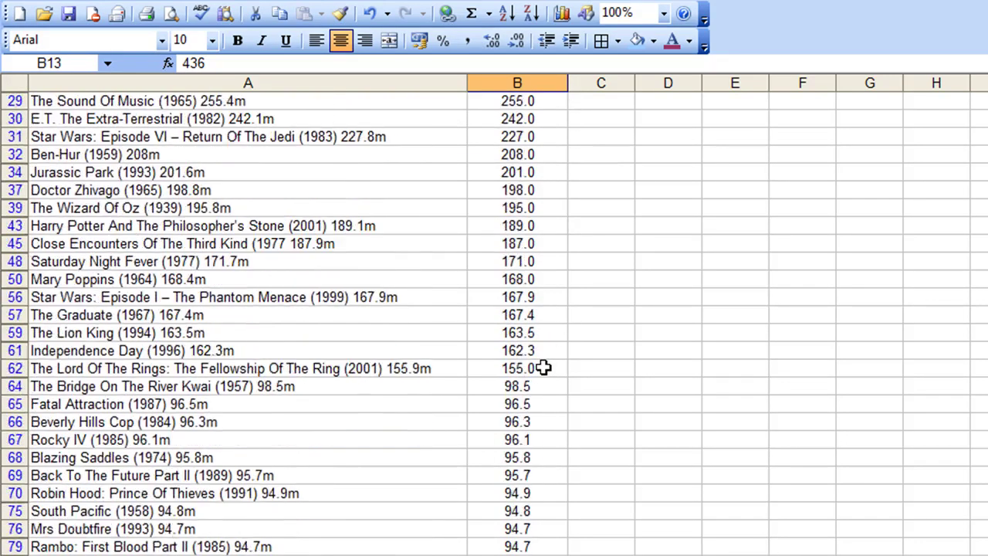
pyautogui.scroll(5, 543, 368)
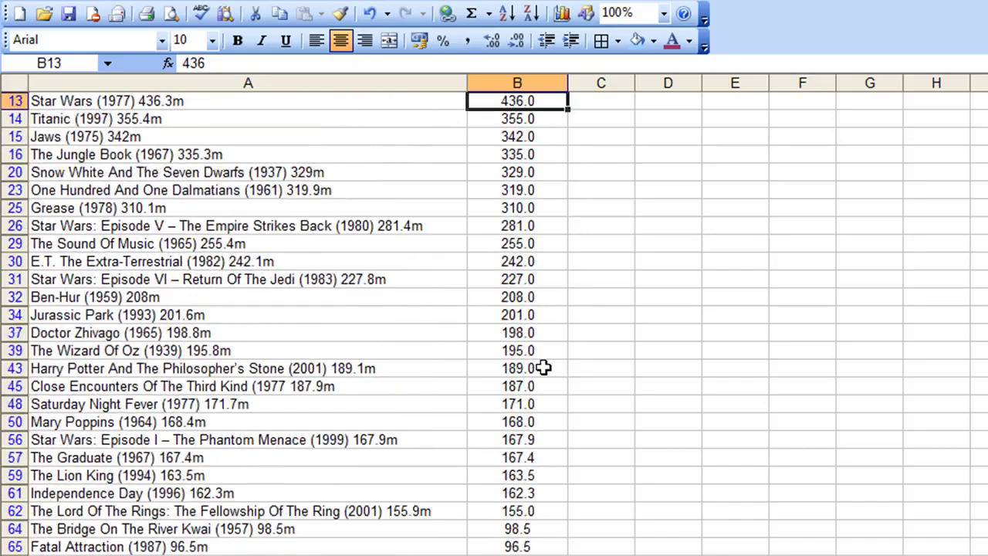
pyautogui.scroll(-2, 543, 367)
pyautogui.scroll(-4, 543, 367)
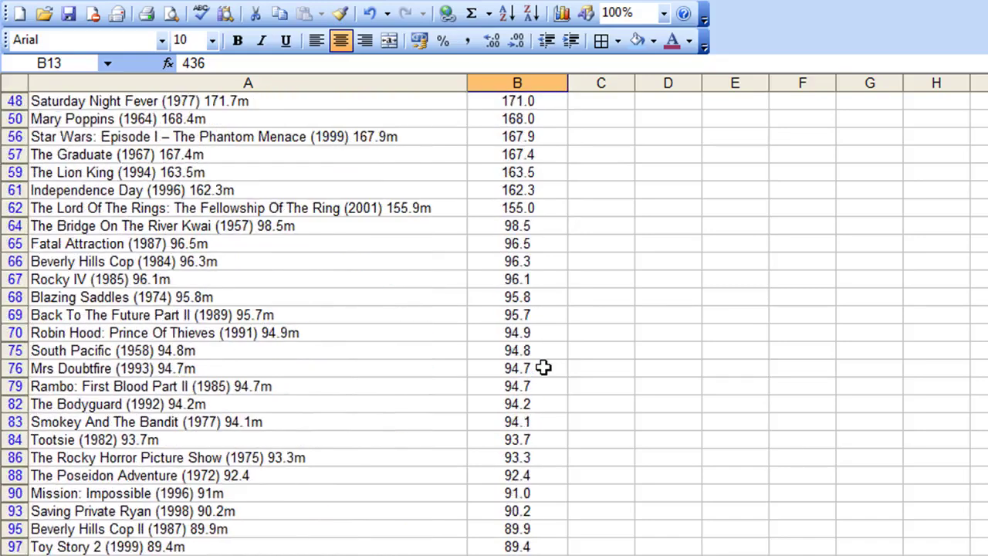
pyautogui.scroll(5, 543, 367)
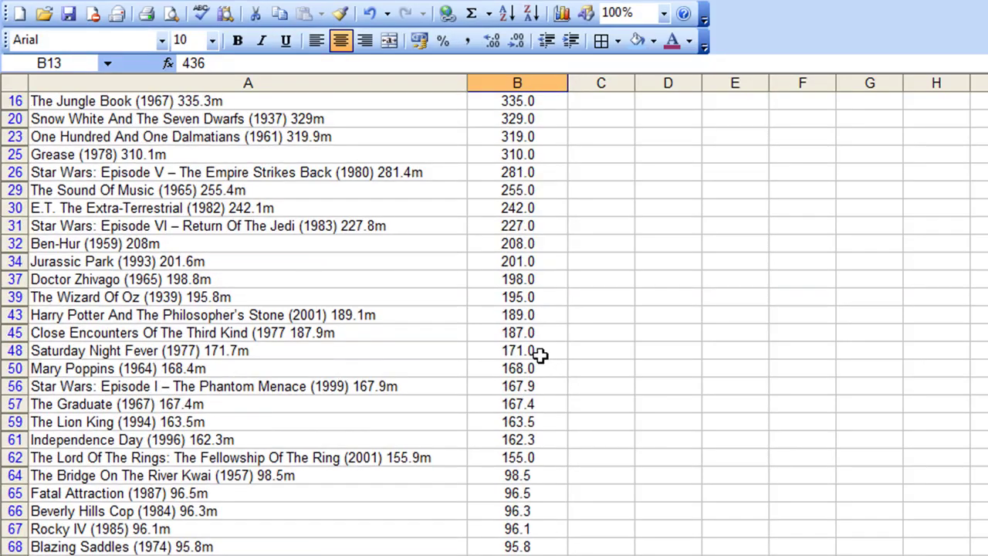
pyautogui.scroll(3, 539, 354)
# Set the Tickets filter back to (All) to show every movie.
pyautogui.click(560, 164)
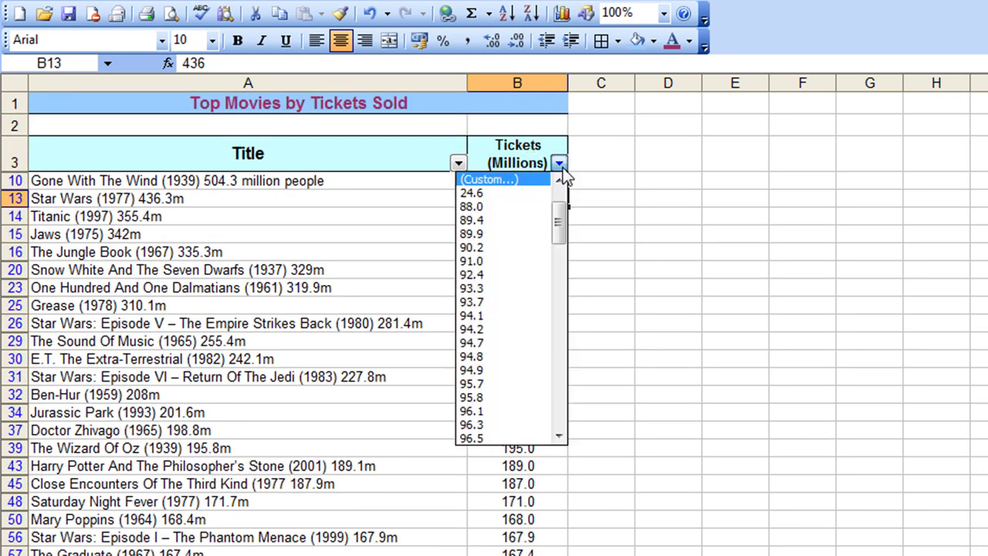
pyautogui.scroll(2, 563, 209)
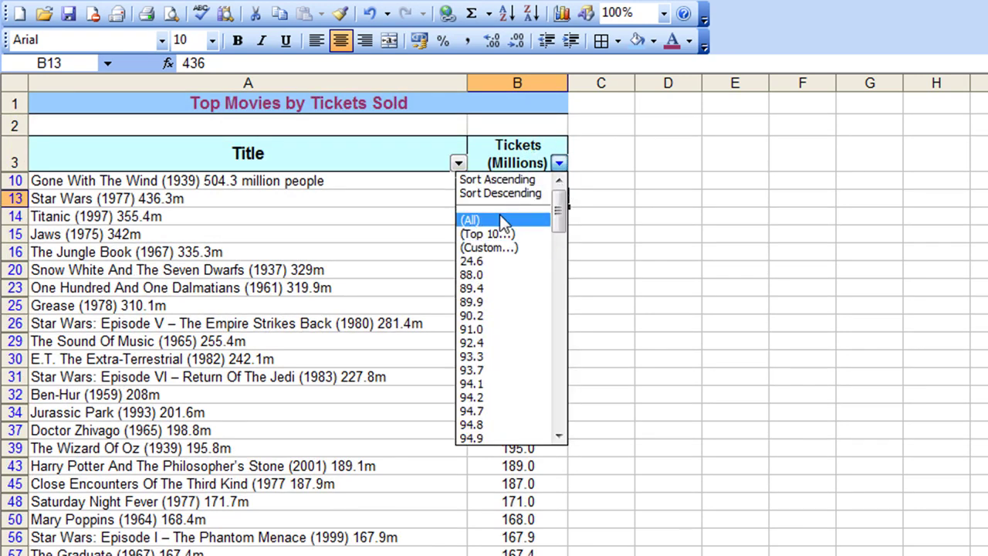
pyautogui.click(503, 222)
# Begin a custom Tickets condition, view the operator list, then cancel without applying it.
pyautogui.click(558, 163)
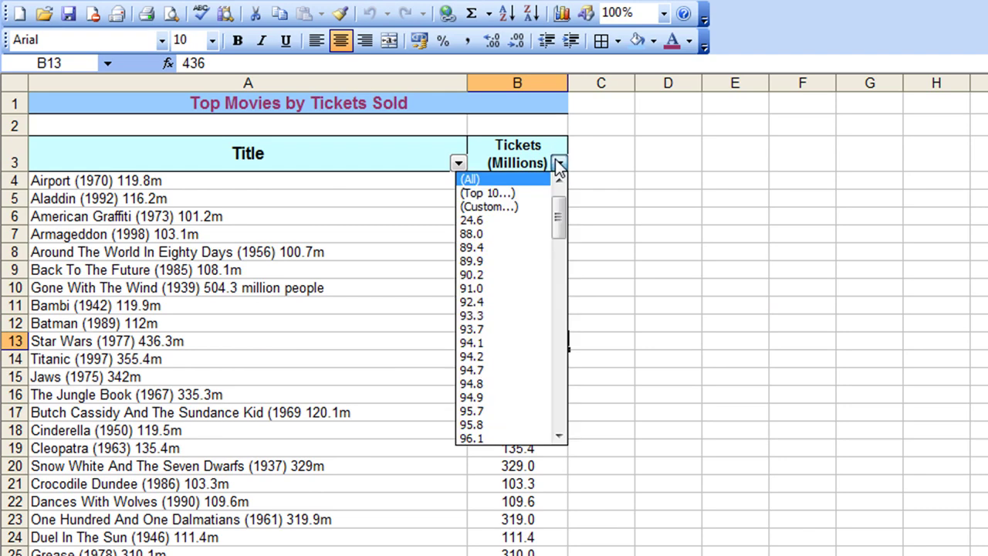
pyautogui.click(509, 208)
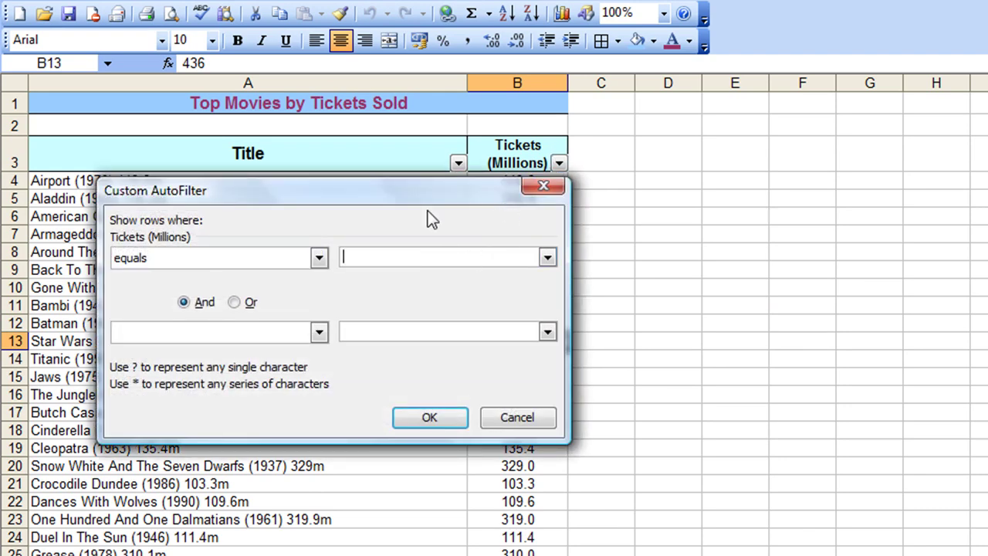
pyautogui.moveTo(417, 191); pyautogui.dragTo(416, 227)
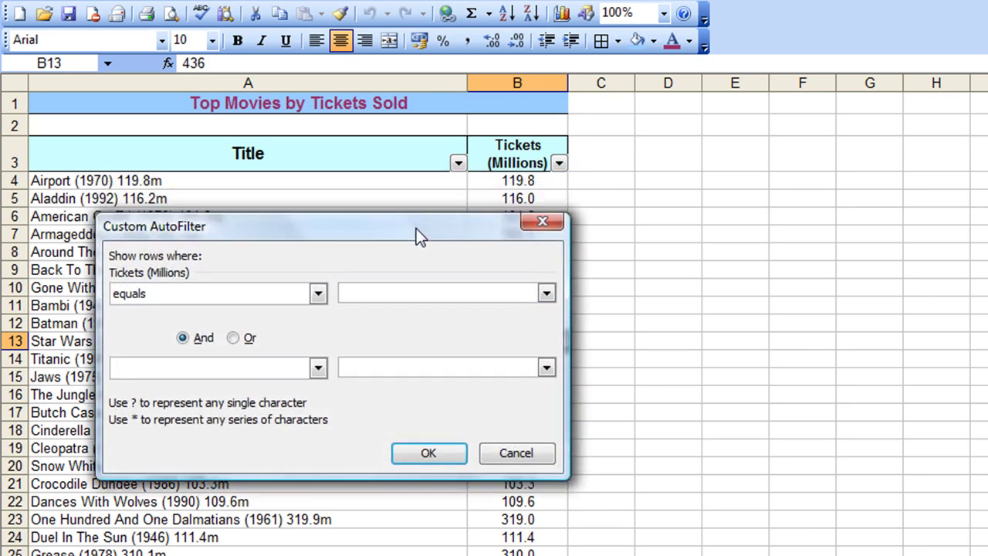
pyautogui.click(318, 294)
pyautogui.moveTo(321, 336)
pyautogui.mouseDown()
pyautogui.moveTo(317, 362)
pyautogui.moveTo(321, 331)
pyautogui.mouseUp()
pyautogui.click(320, 299)
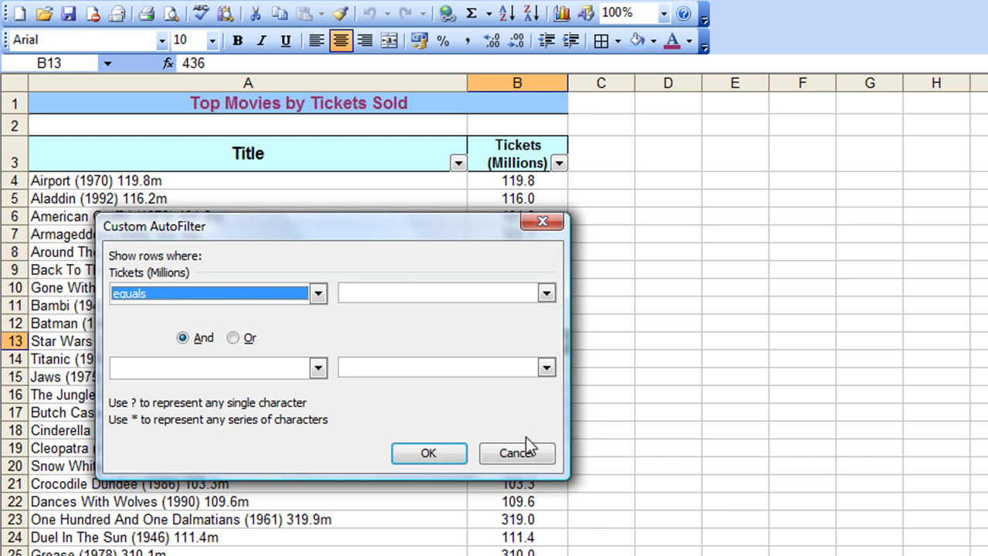
pyautogui.click(531, 461)
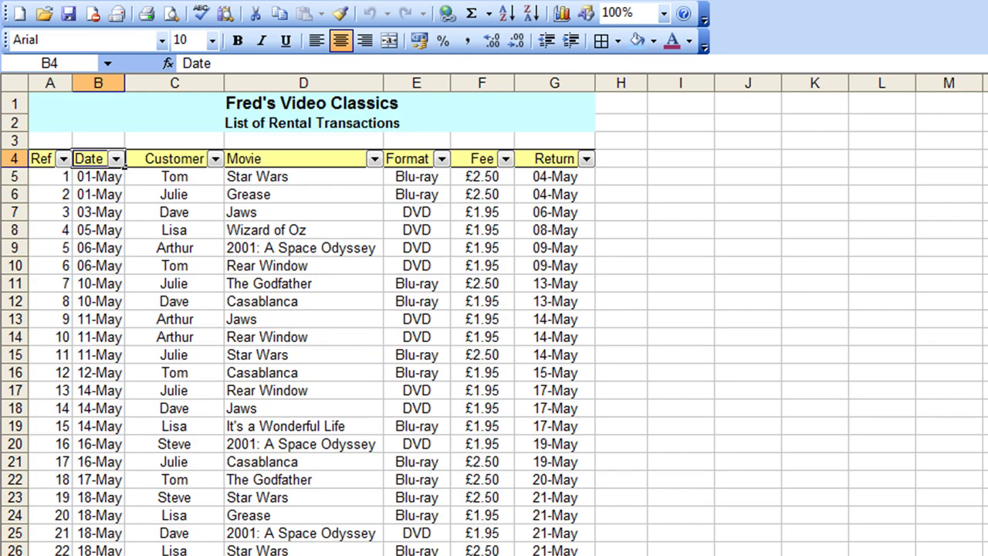
# Give the Movie column a custom 'contains space' filter, leaving the four 2001: A Space Odyssey rentals.
pyautogui.click(374, 160)
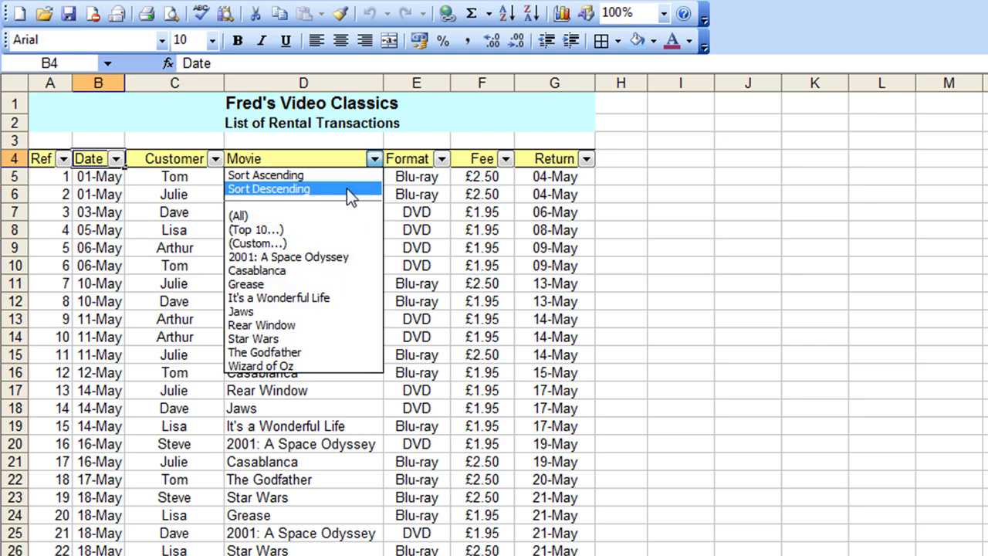
pyautogui.click(309, 243)
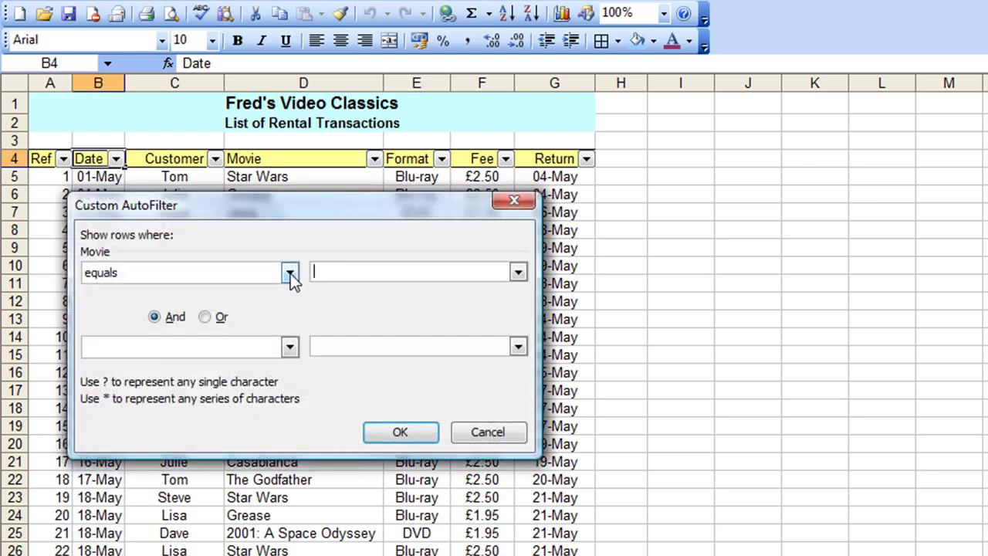
pyautogui.click(290, 272)
pyautogui.moveTo(289, 304); pyautogui.dragTo(293, 357)
pyautogui.click(175, 348)
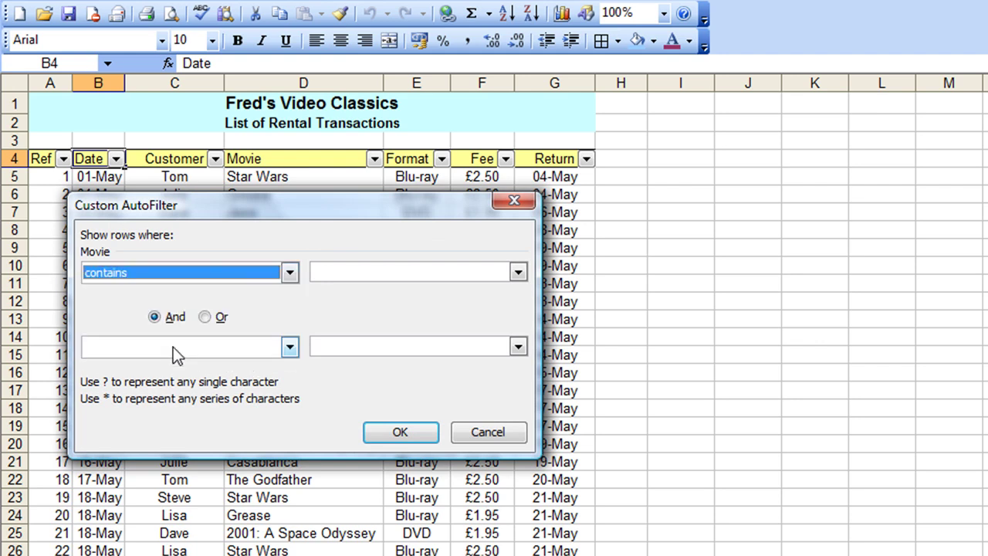
pyautogui.click(354, 269)
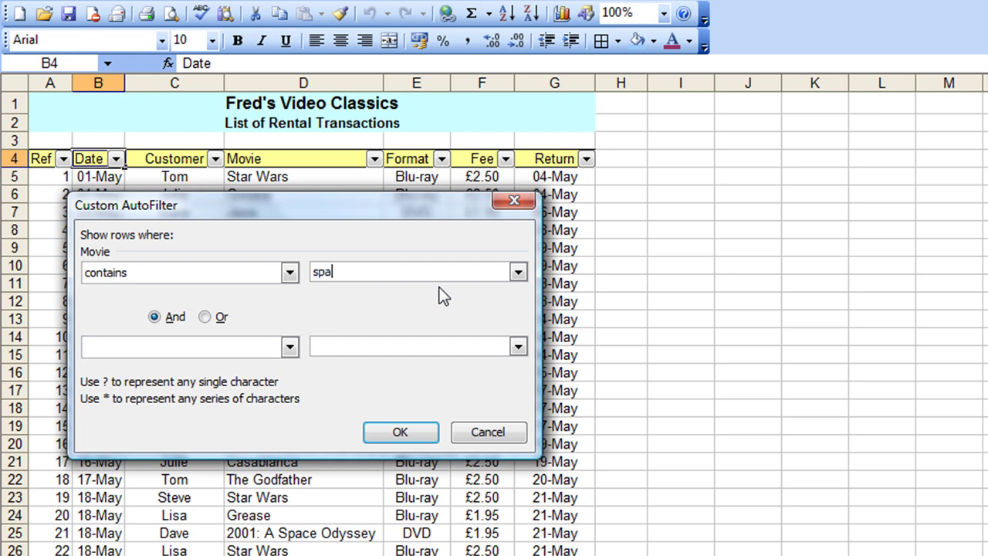
pyautogui.click(407, 432)
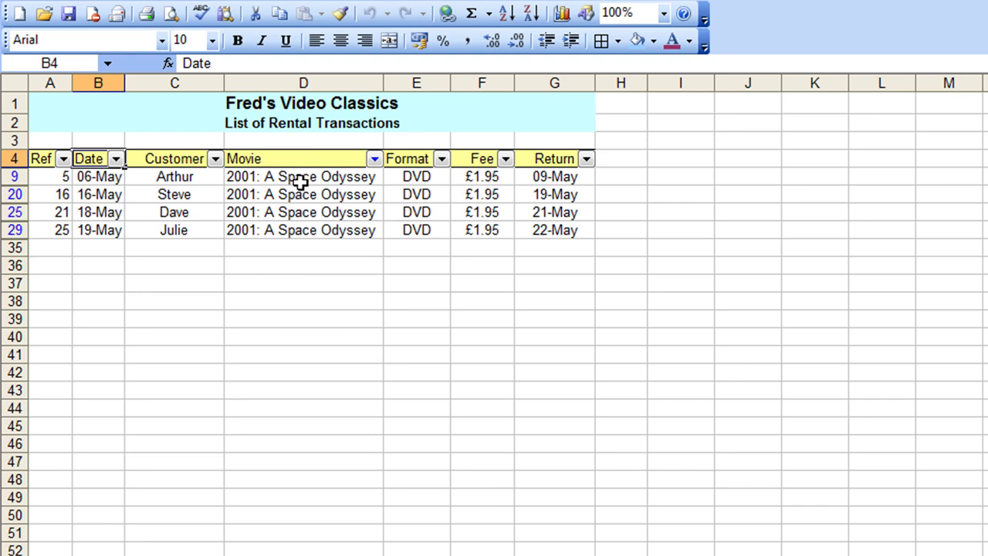
# Set the Movie filter to (All) so every rental record is listed.
pyautogui.click(374, 159)
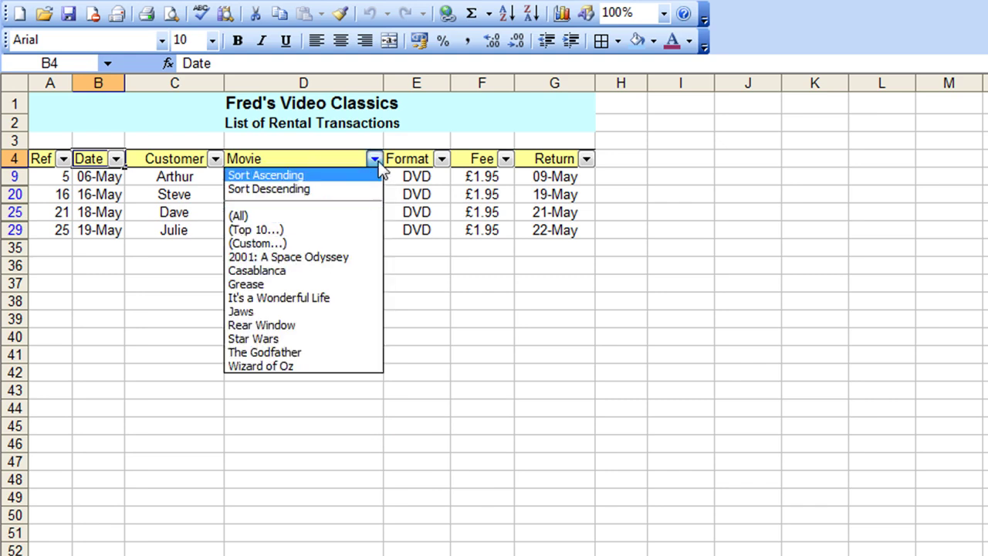
pyautogui.click(379, 173)
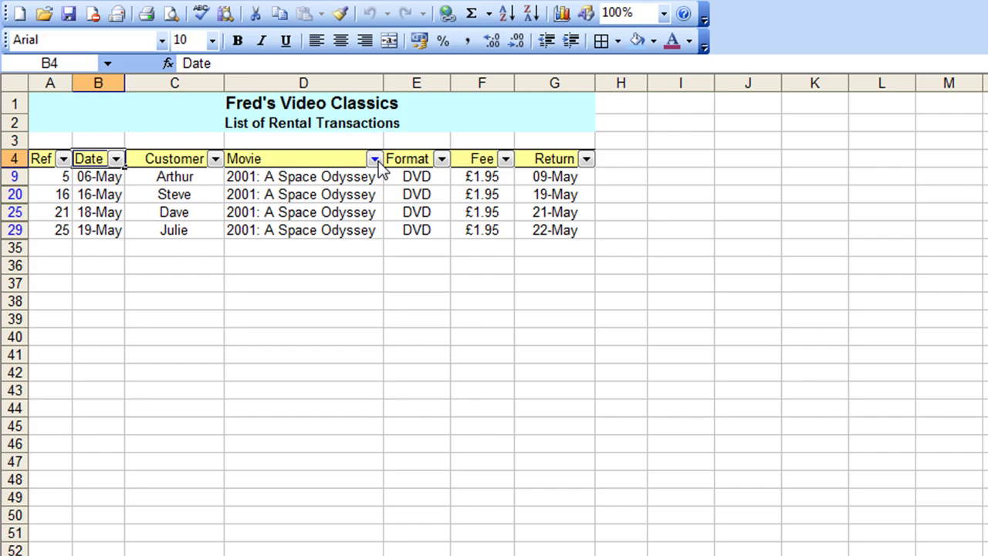
pyautogui.click(375, 159)
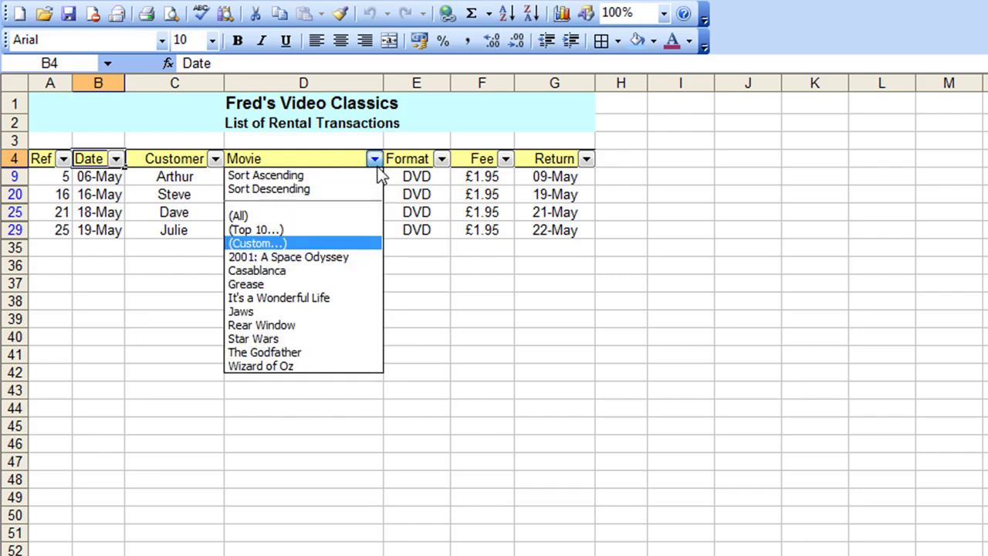
pyautogui.click(302, 216)
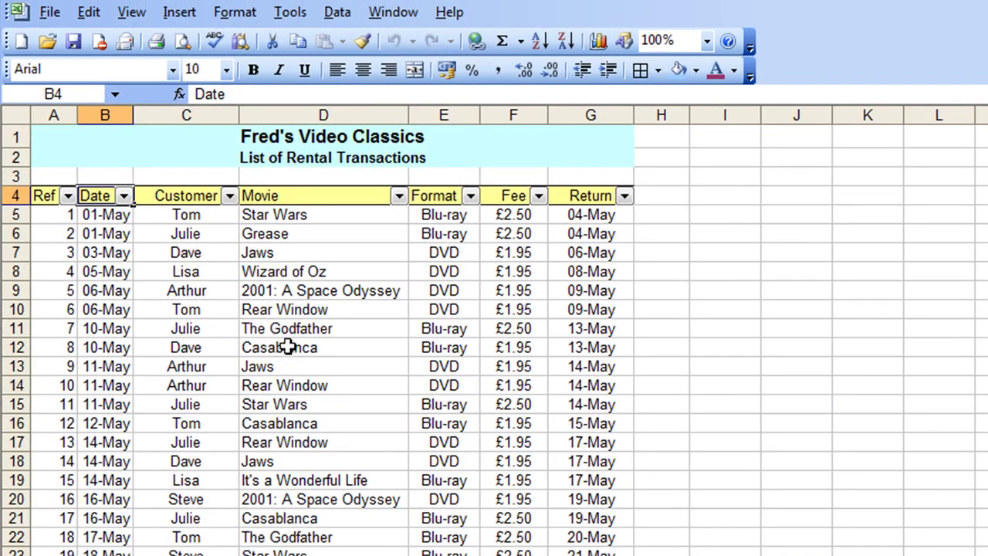
# Uncheck Data > Filter > AutoFilter for the rental list, then select cell E10.
pyautogui.click(265, 325)
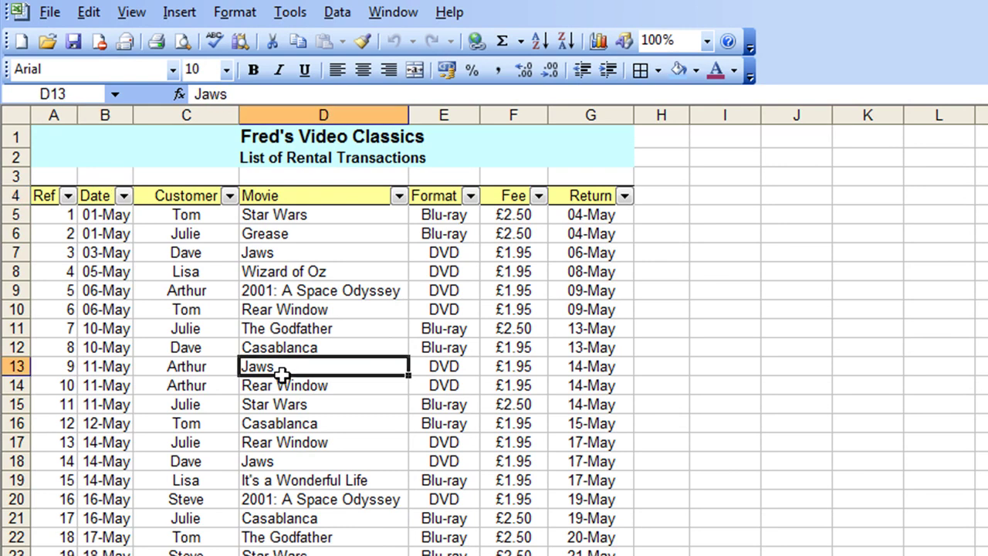
pyautogui.click(333, 13)
pyautogui.moveTo(347, 68)
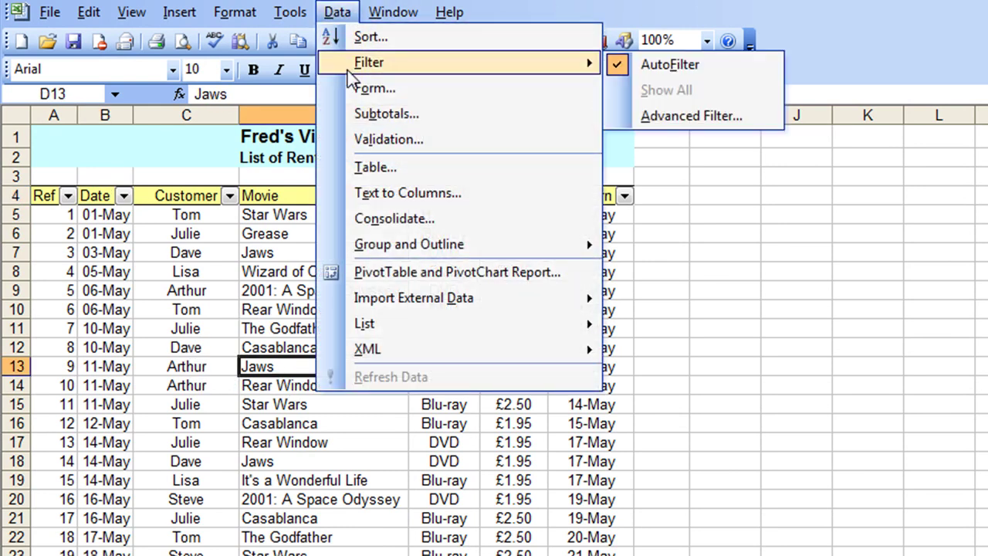
pyautogui.click(668, 66)
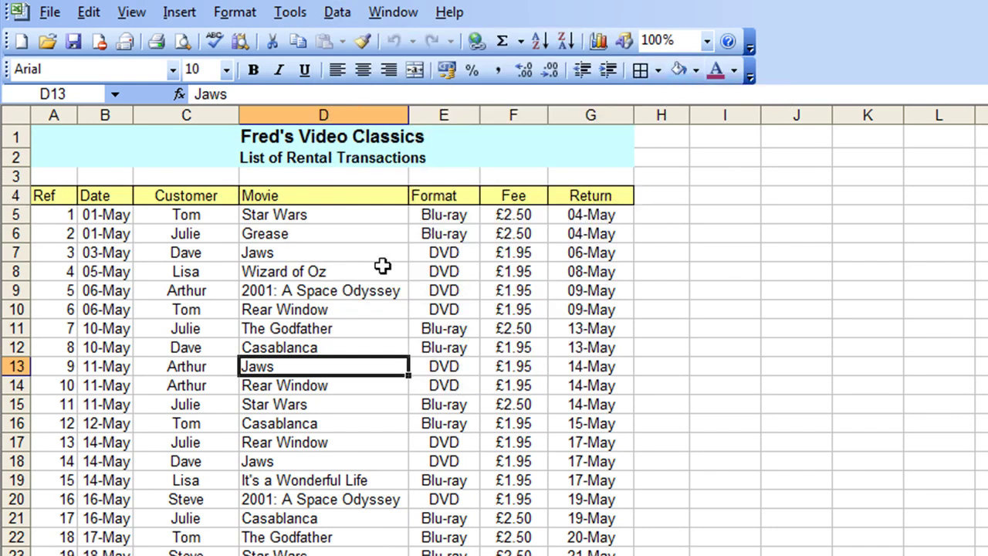
pyautogui.click(456, 308)
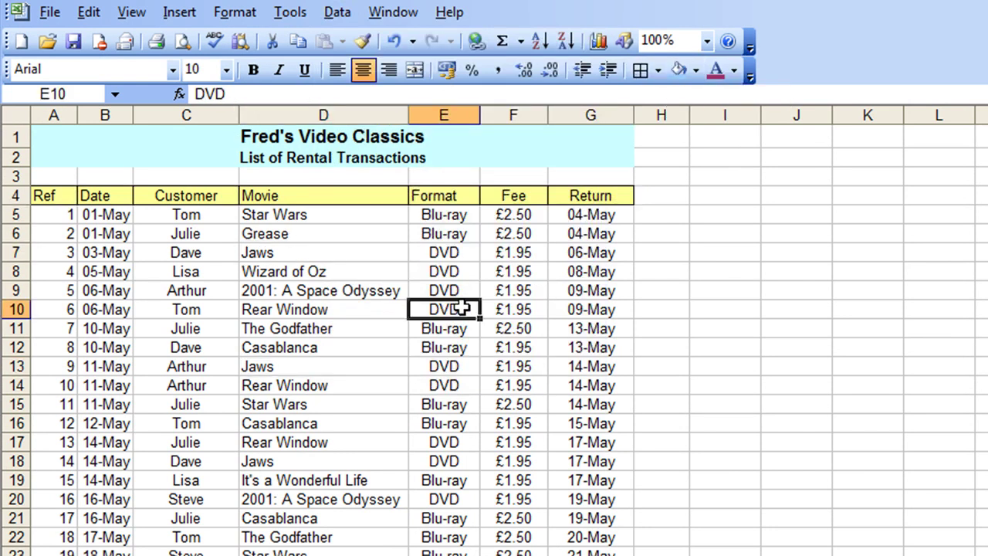